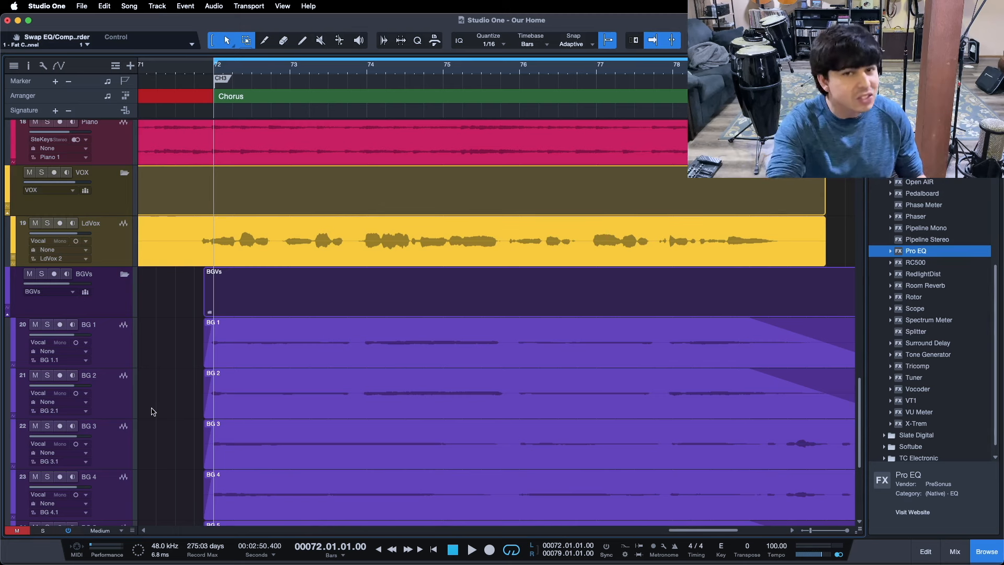
Play the chorus with the mixer console open, collapse the Main channel's inserts and bring the LdVox channel into view
key(space)
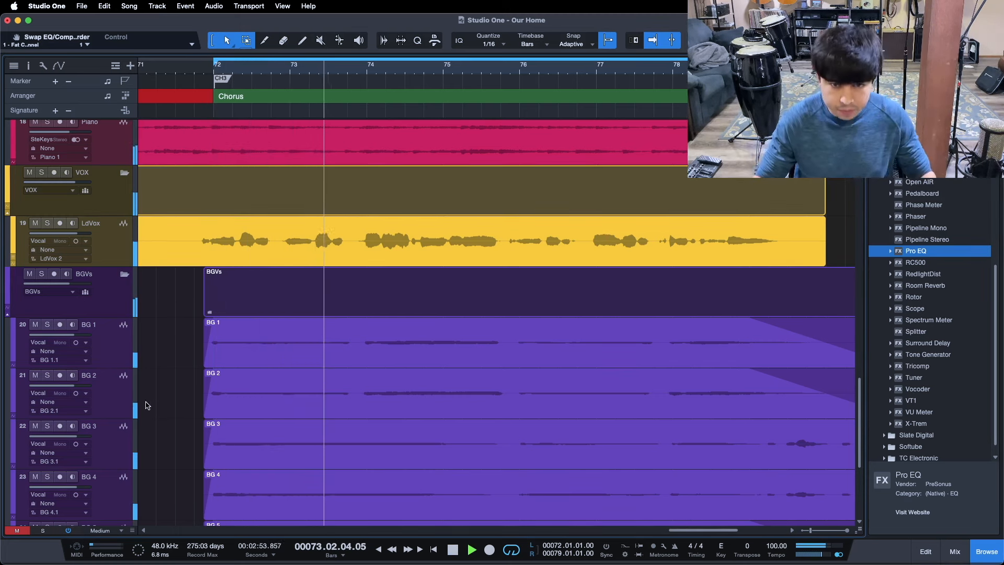
scroll(314, 204, down, 2)
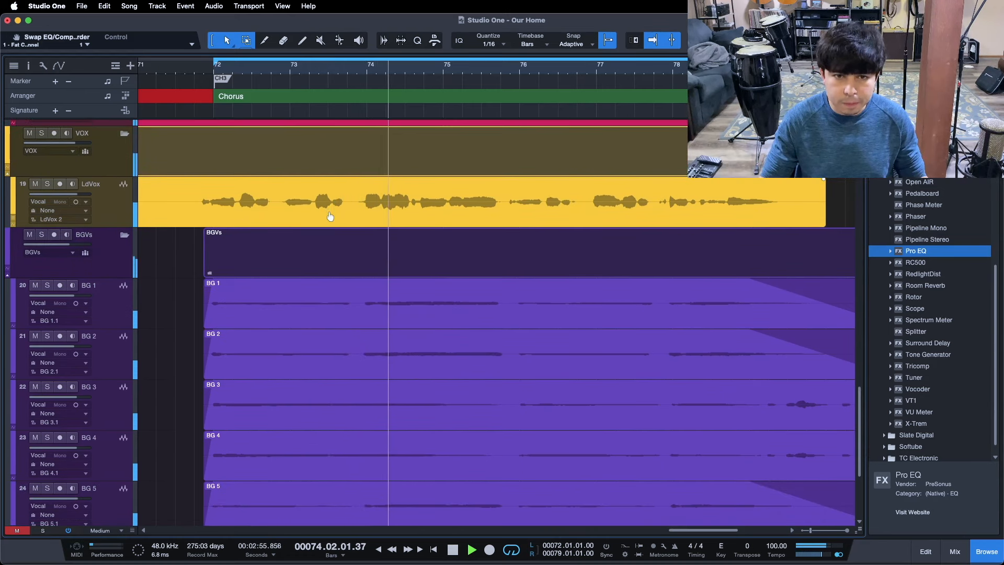
key(F3)
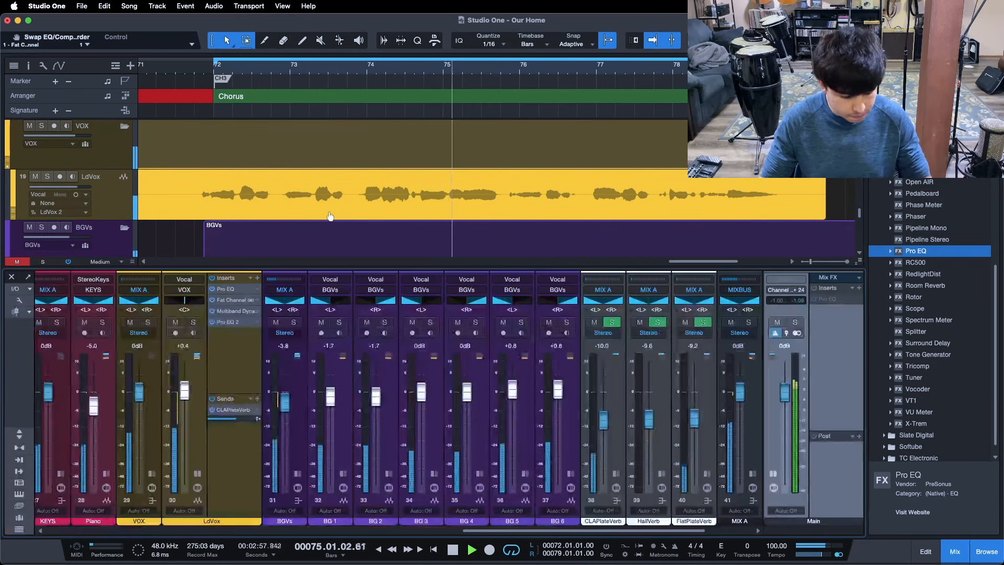
drag(467, 532, 420, 534)
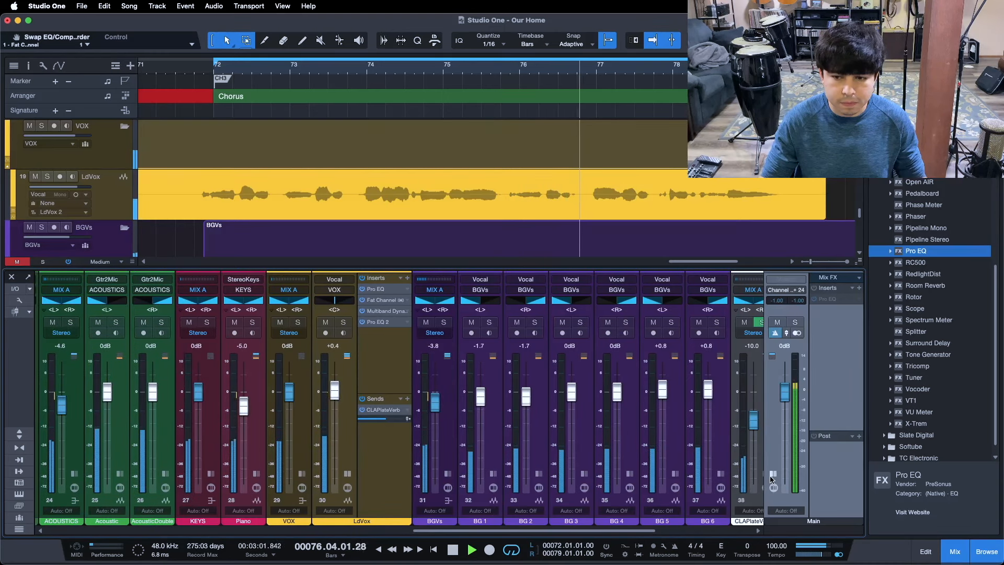
double_click(786, 503)
drag(587, 530, 539, 532)
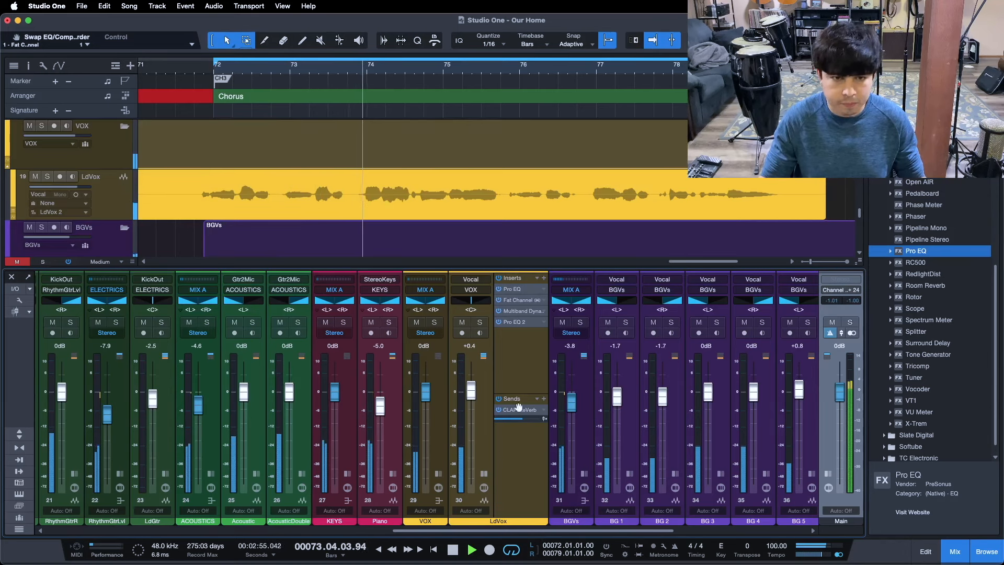
Solo the LdVox channel and switch off its CLAPlateVerb send
click(481, 322)
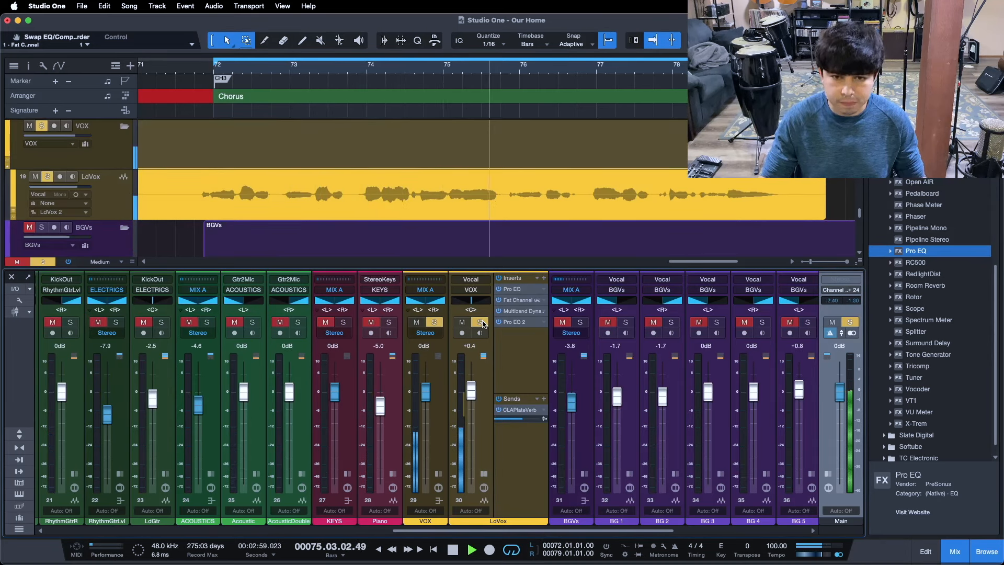
click(497, 412)
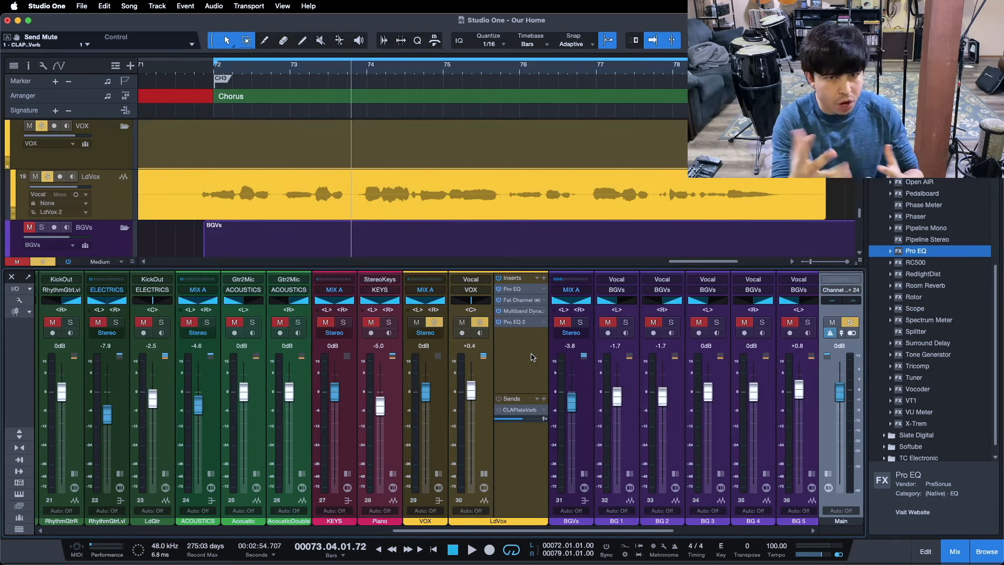
click(530, 357)
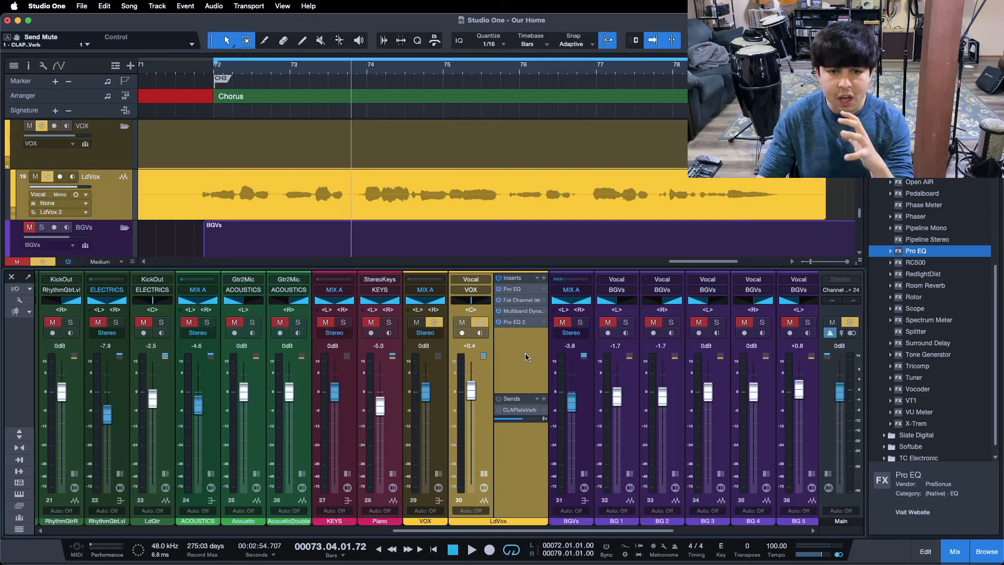
Play the chorus from its start and compare the soloed LdVox with all its inserts bypassed and active
key(KP_1)
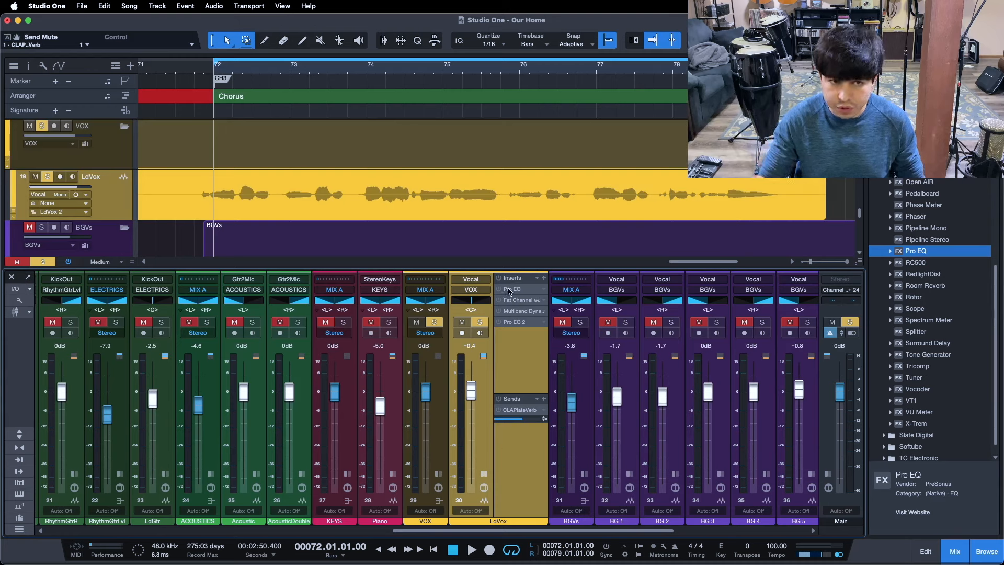
key(space)
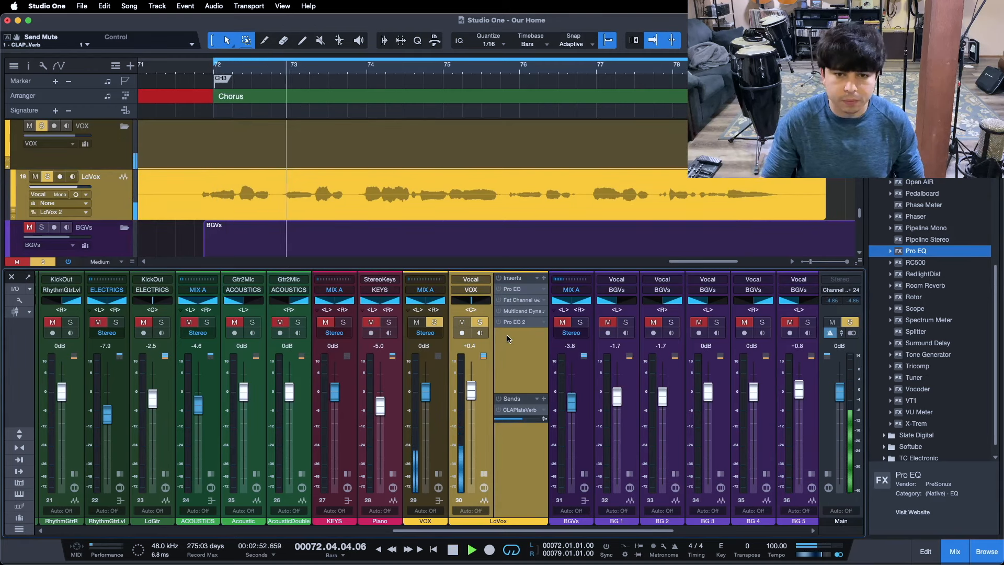
click(498, 282)
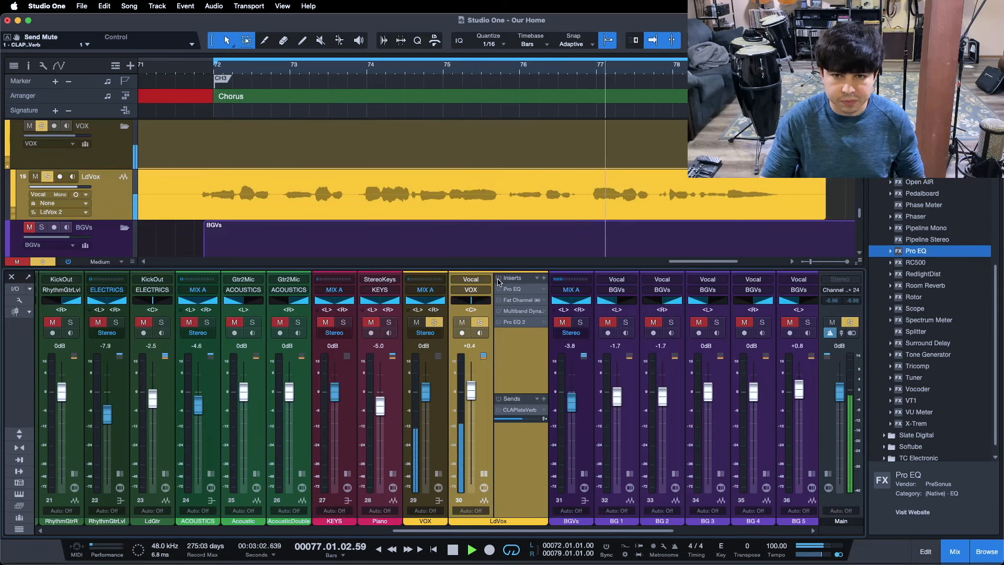
click(498, 279)
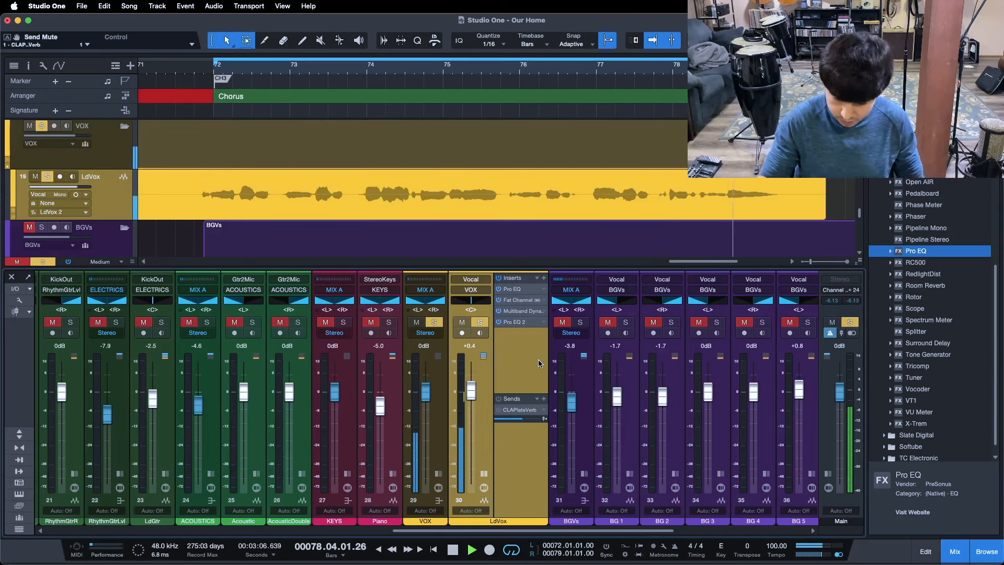
key(space)
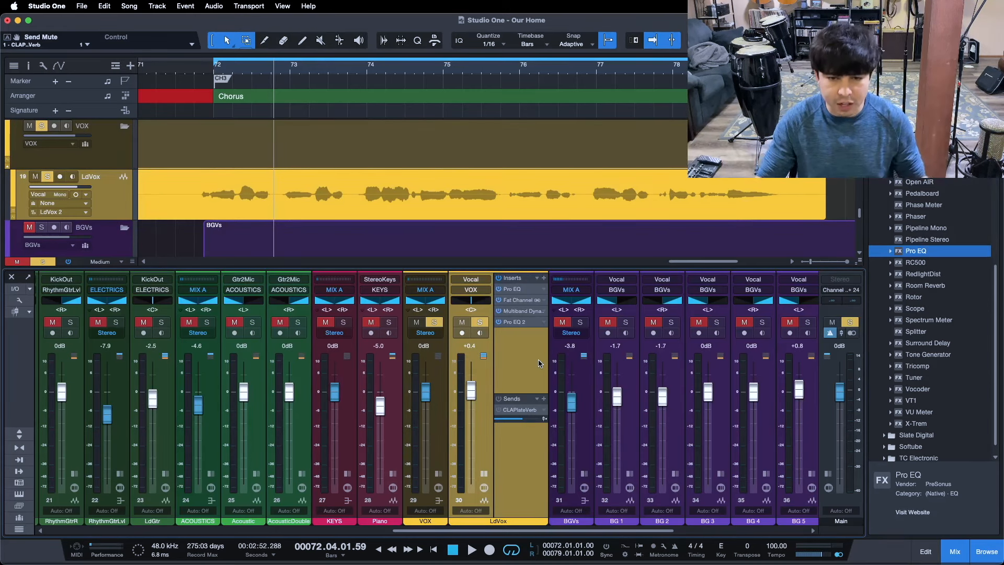
Bypass the LdVox inserts that follow the first Pro EQ, and turn off that Pro EQ's HF and HMF bands
click(500, 323)
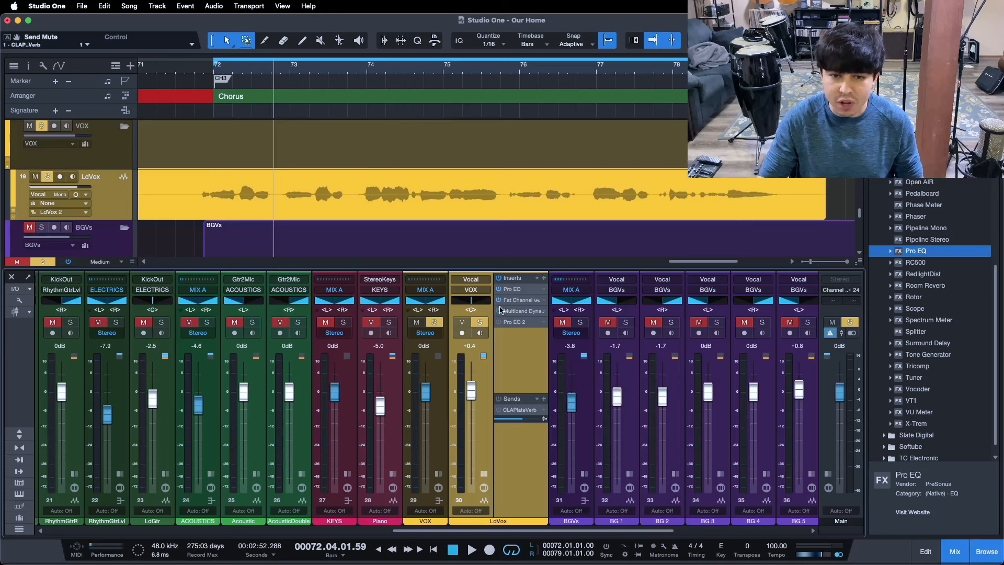
click(524, 290)
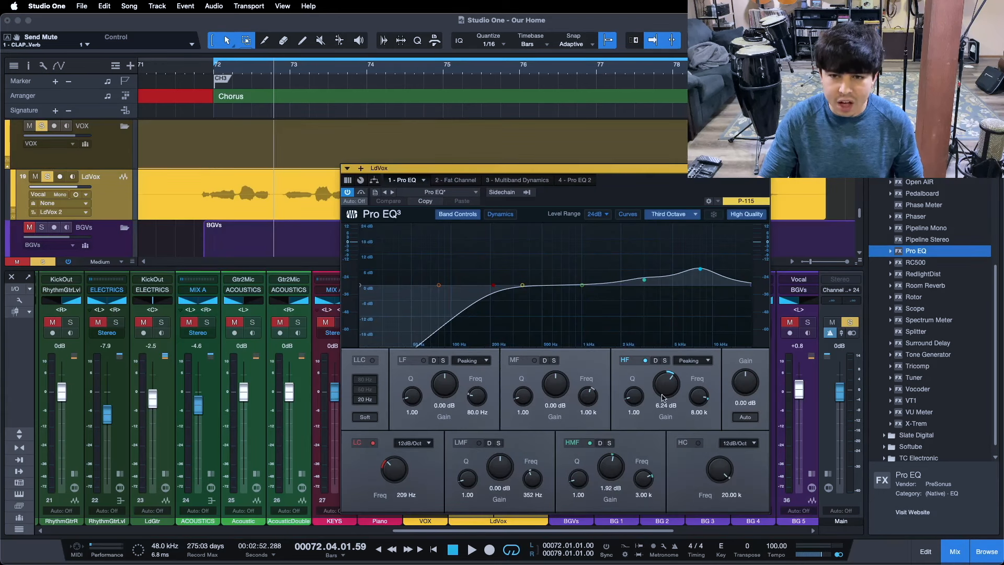
click(645, 360)
click(590, 443)
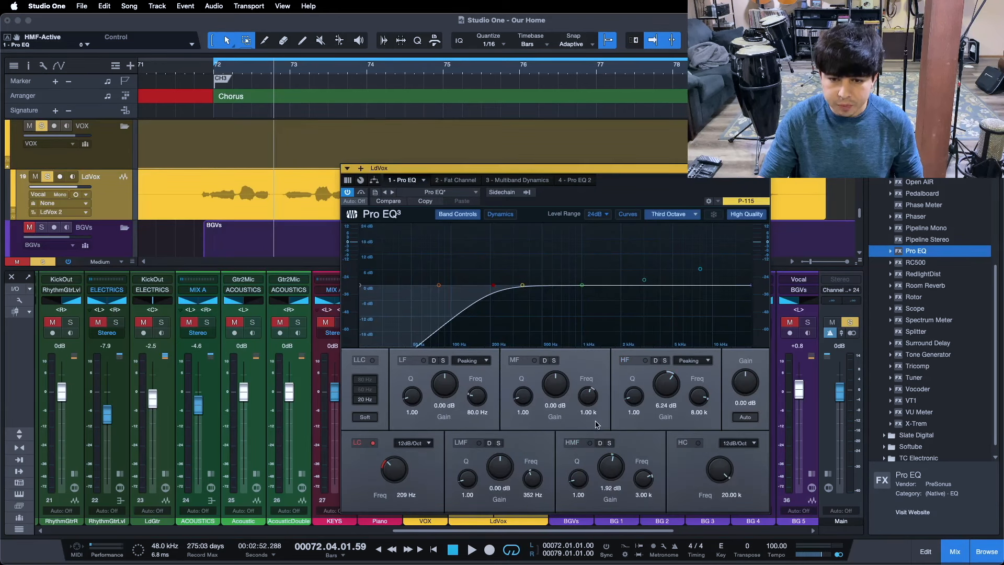
drag(619, 194, 572, 202)
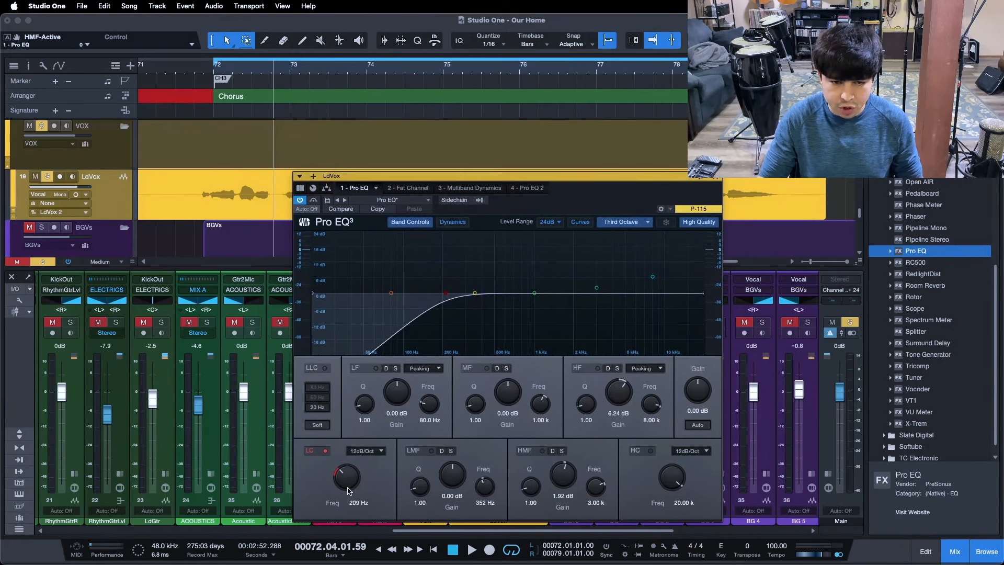
Compare the soloed LdVox without and with the Pro EQ's low-cut filter while playing the chorus, leaving the filter on
click(325, 451)
click(311, 453)
click(311, 453)
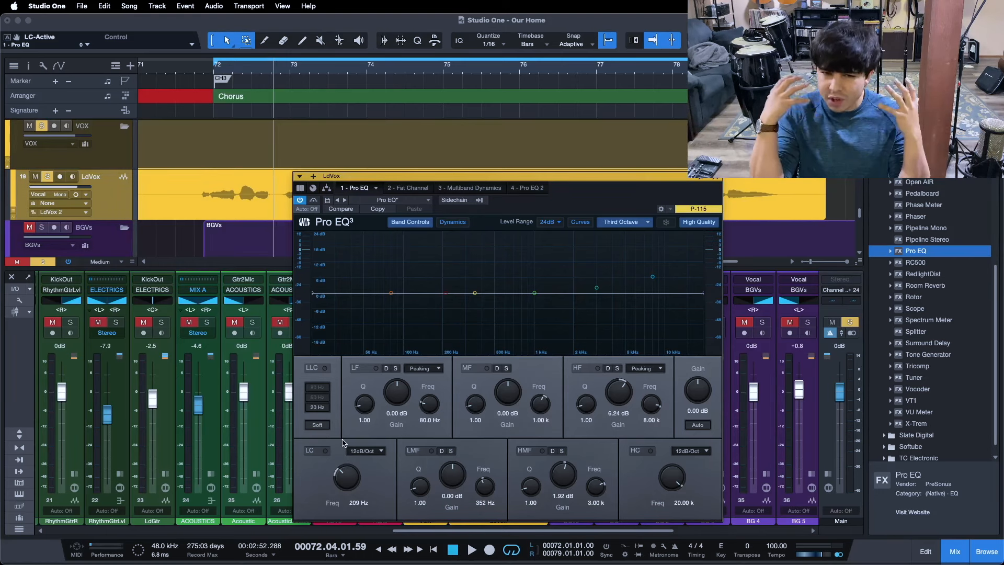
key(KP_0)
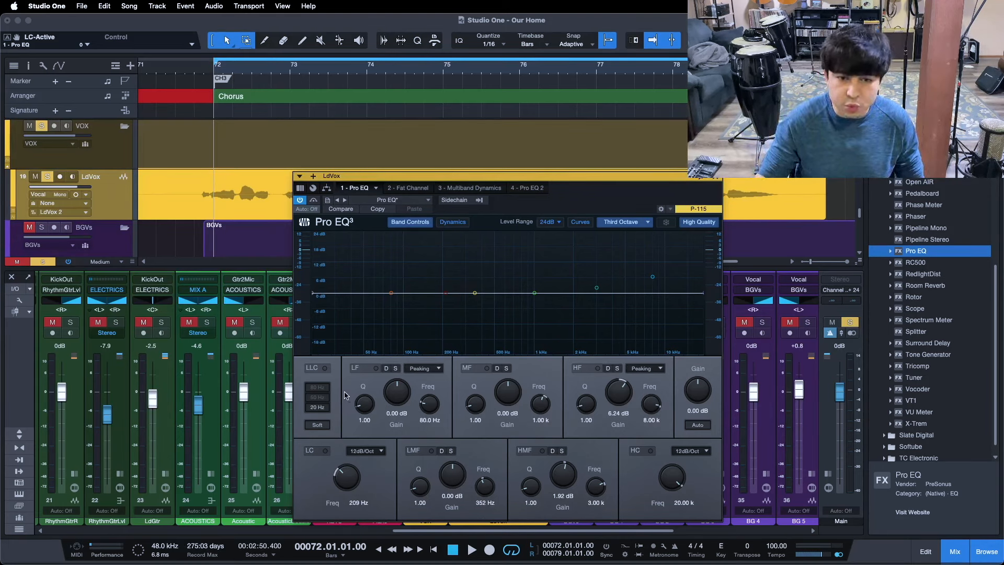
key(space)
click(325, 451)
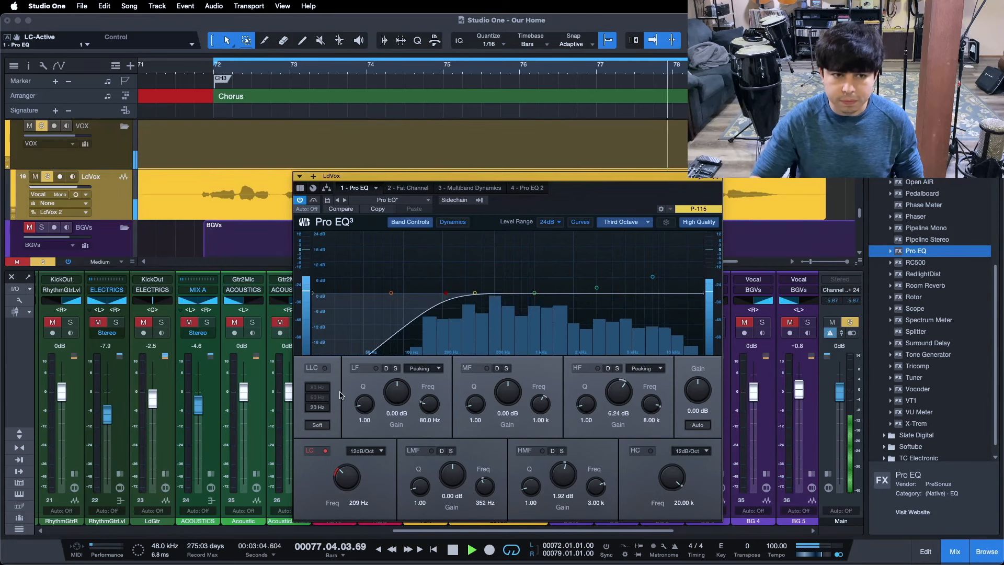
key(space)
key(space)
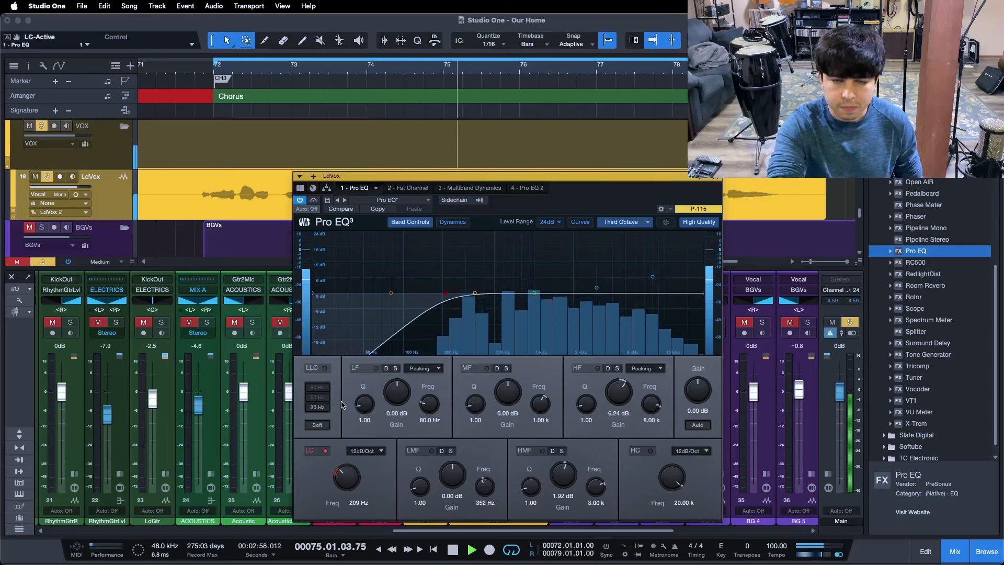
key(space)
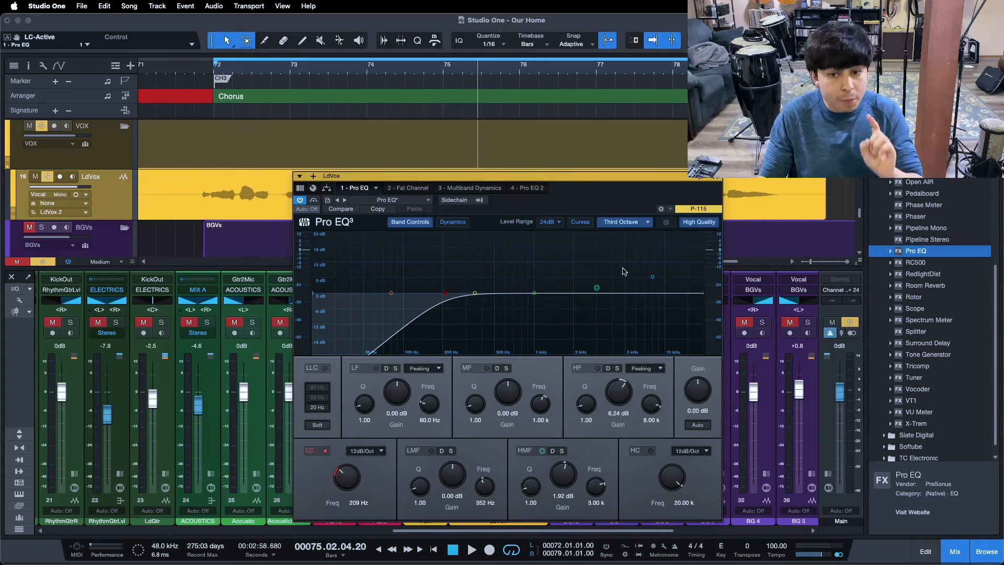
Bring up the LdVox Fat Channel's FET compressor, activate the insert and set the release to 50 ms
click(419, 189)
click(614, 224)
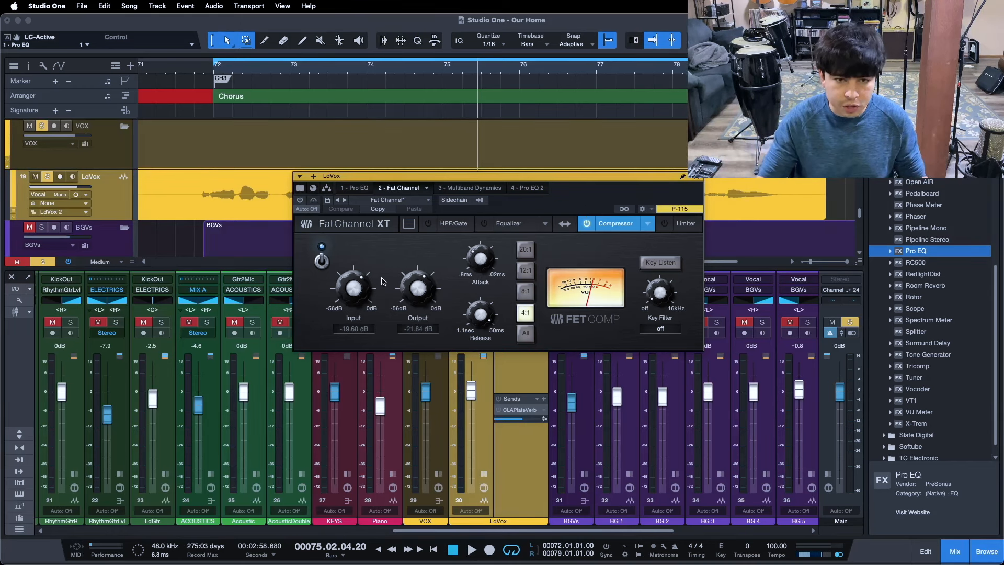
drag(583, 203, 575, 262)
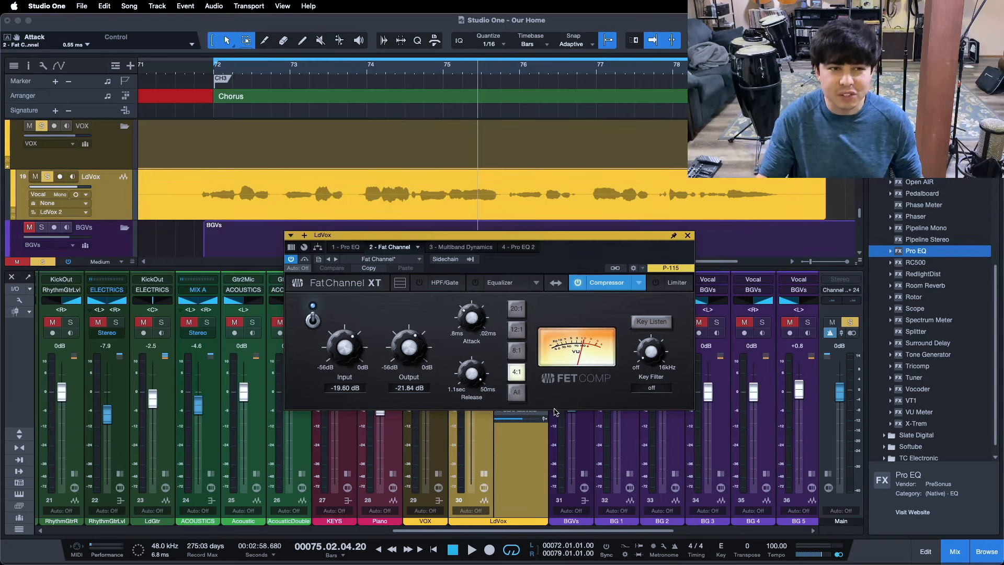
drag(482, 379, 469, 351)
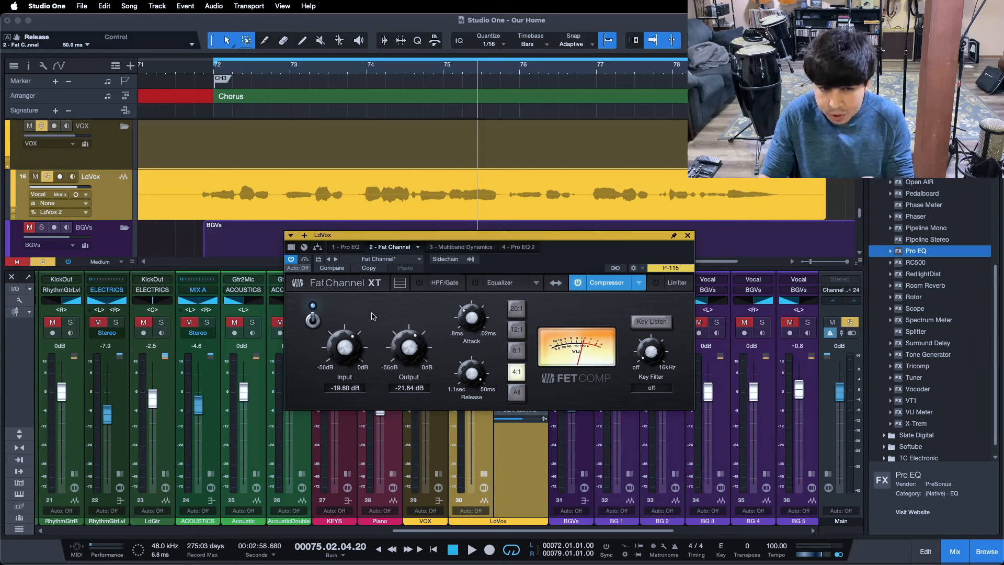
Play the chorus from its start and compare LdVox with the FET compressor off and on, leaving it on
key(KP_1)
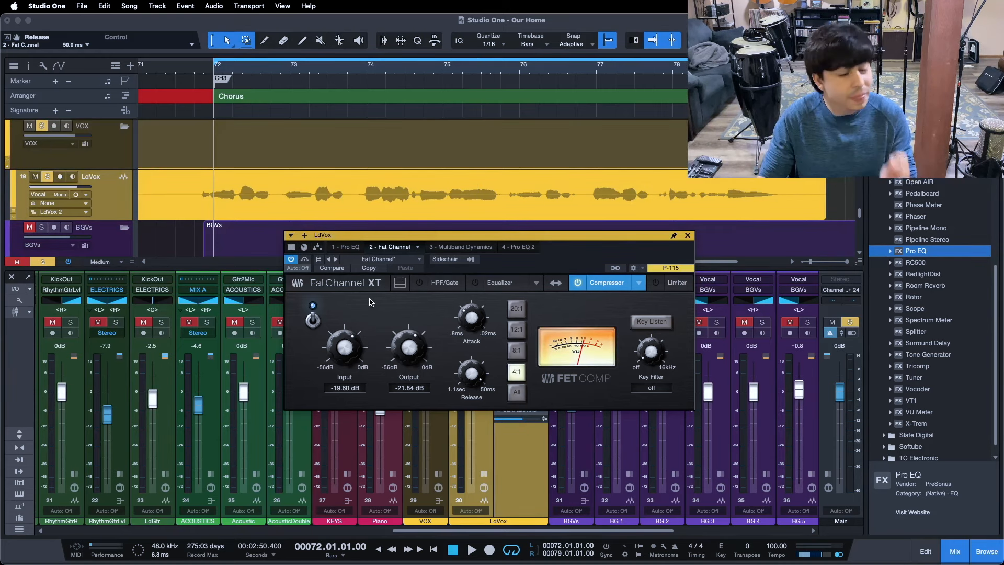
click(304, 323)
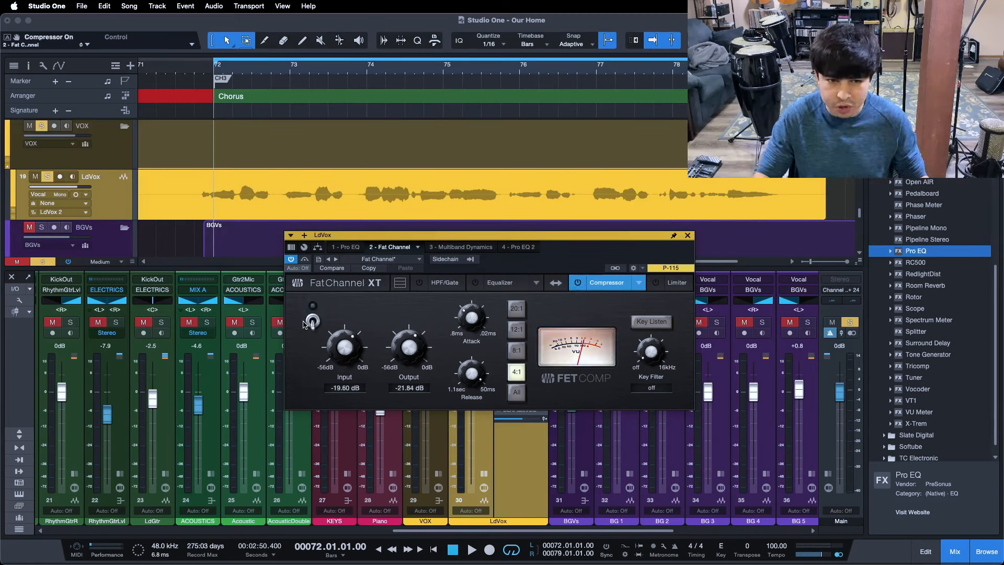
key(space)
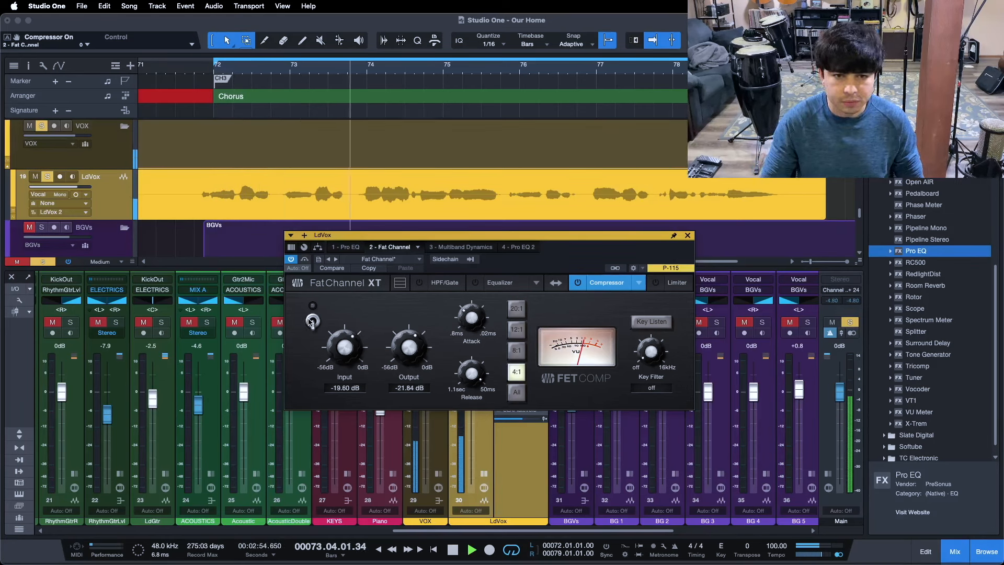
click(311, 321)
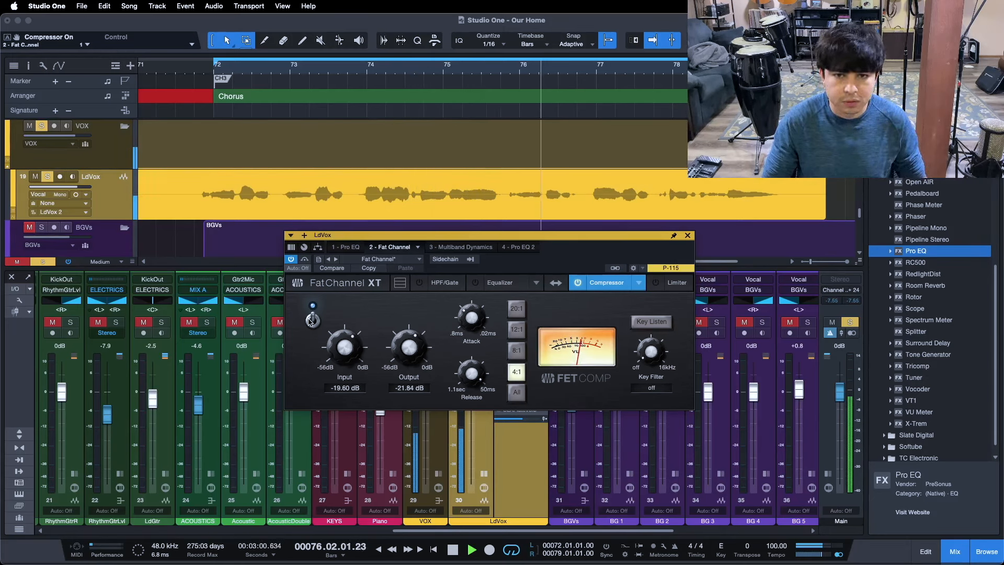
click(311, 321)
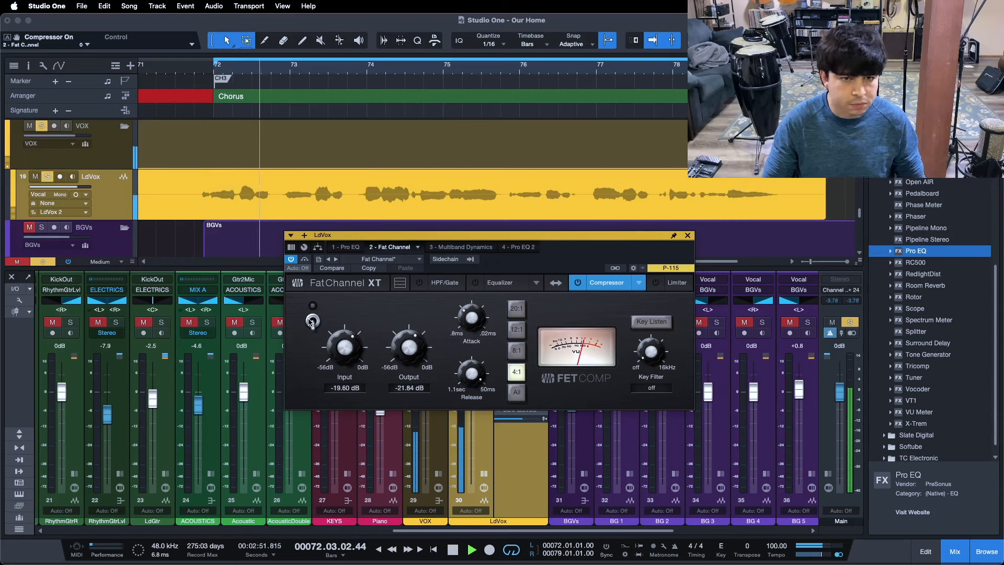
click(312, 321)
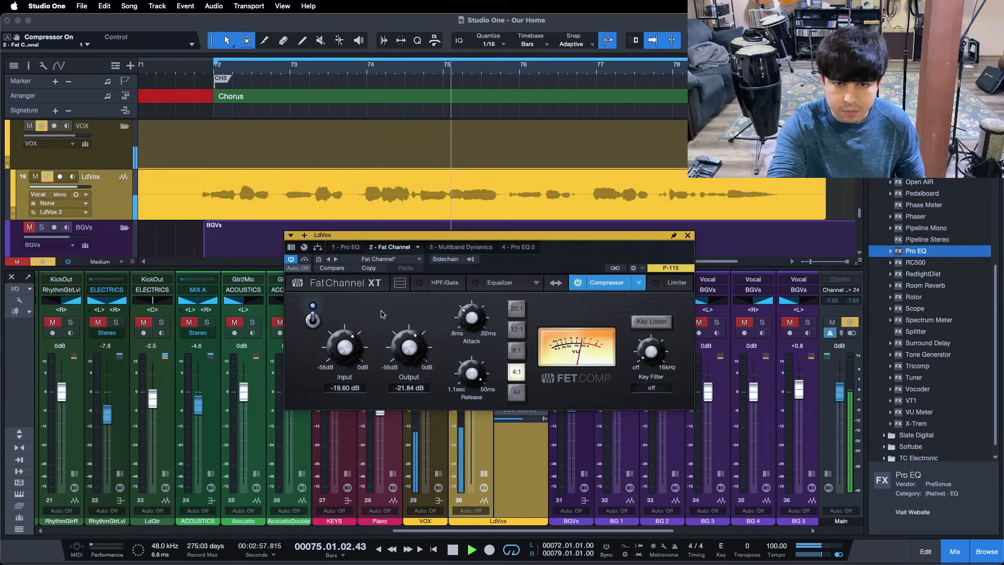
key(space)
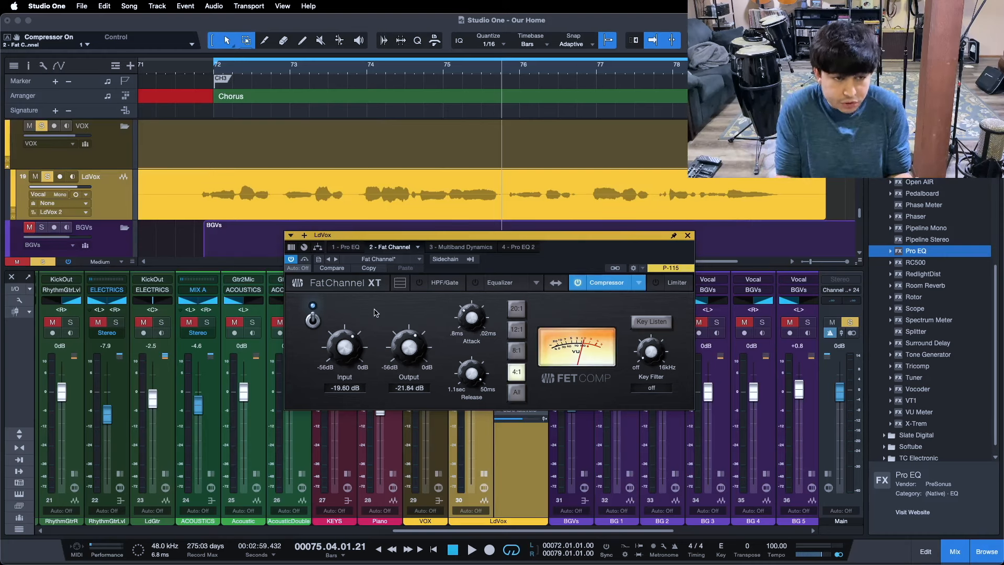
Play the chorus from its start and compare LdVox with the first Pro EQ's HF band off and on, leaving the band on
key(KP_1)
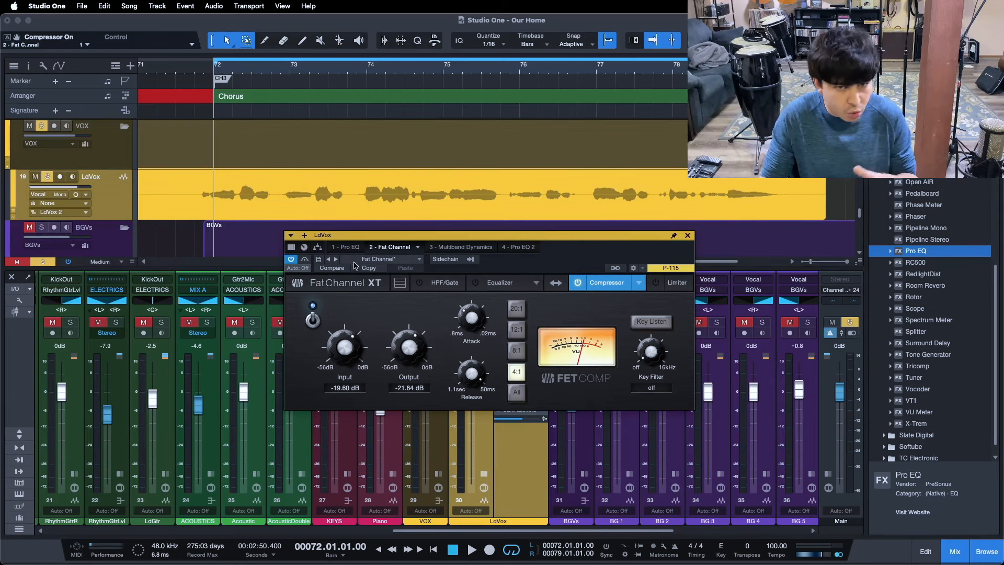
click(348, 248)
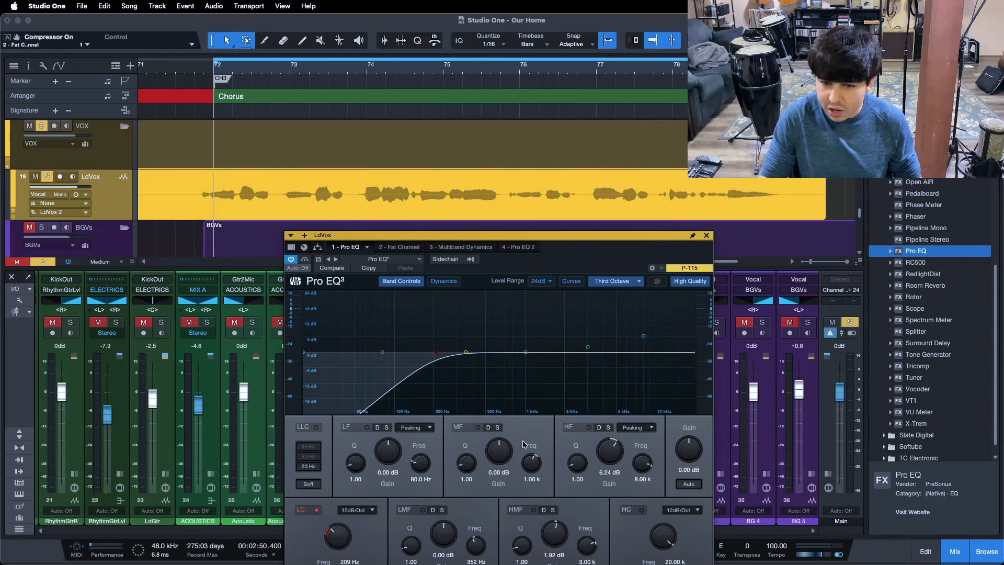
drag(579, 270, 572, 239)
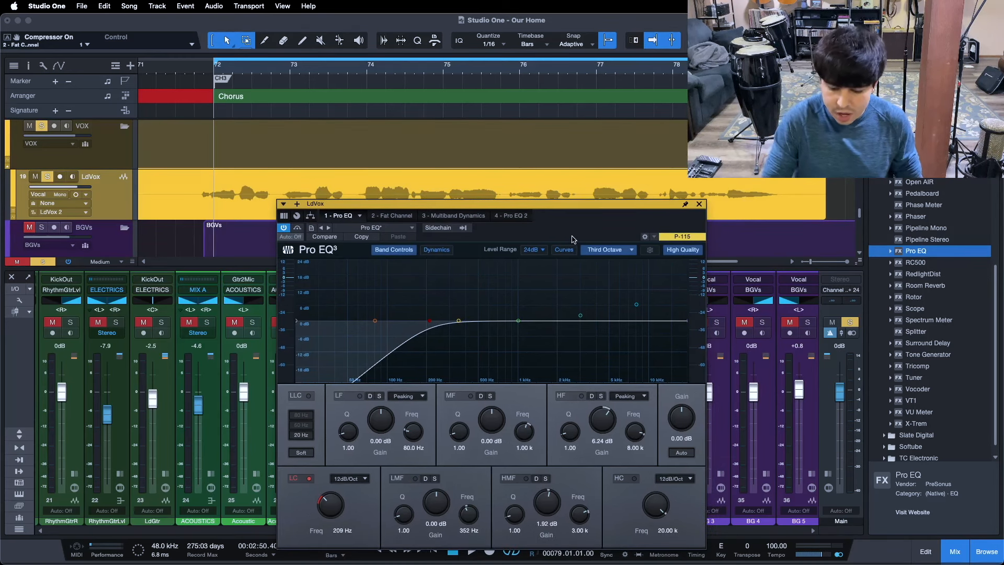
key(space)
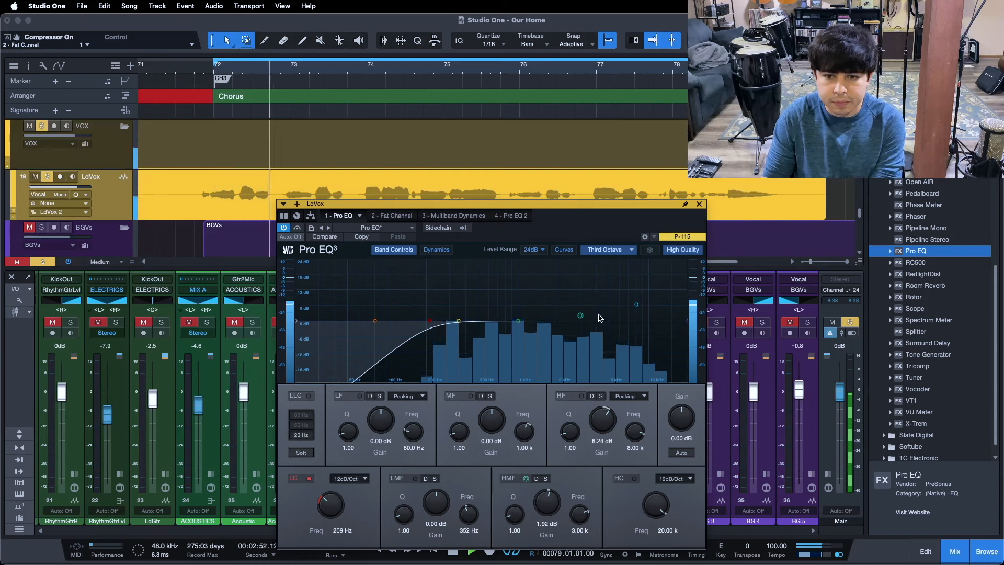
click(581, 396)
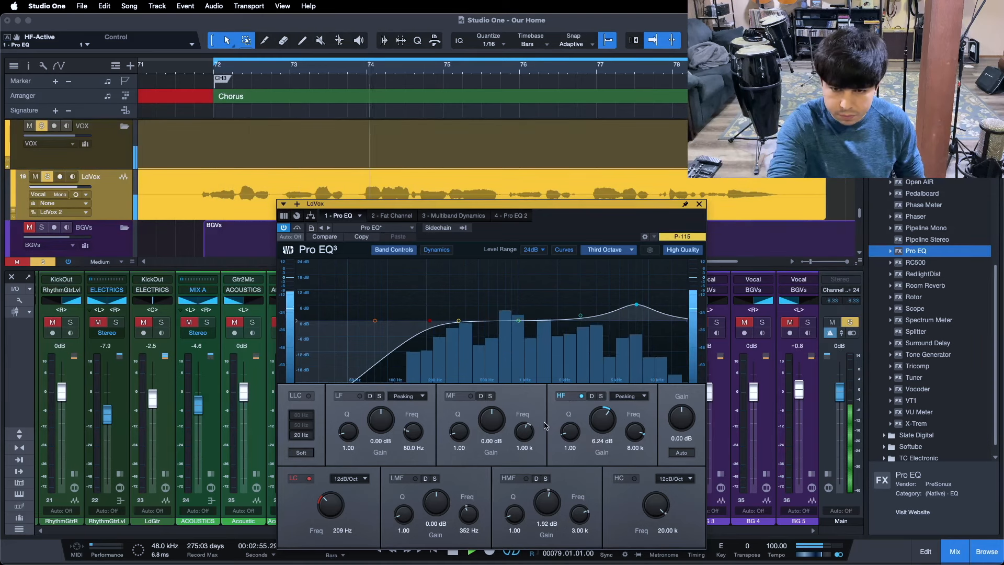
click(569, 399)
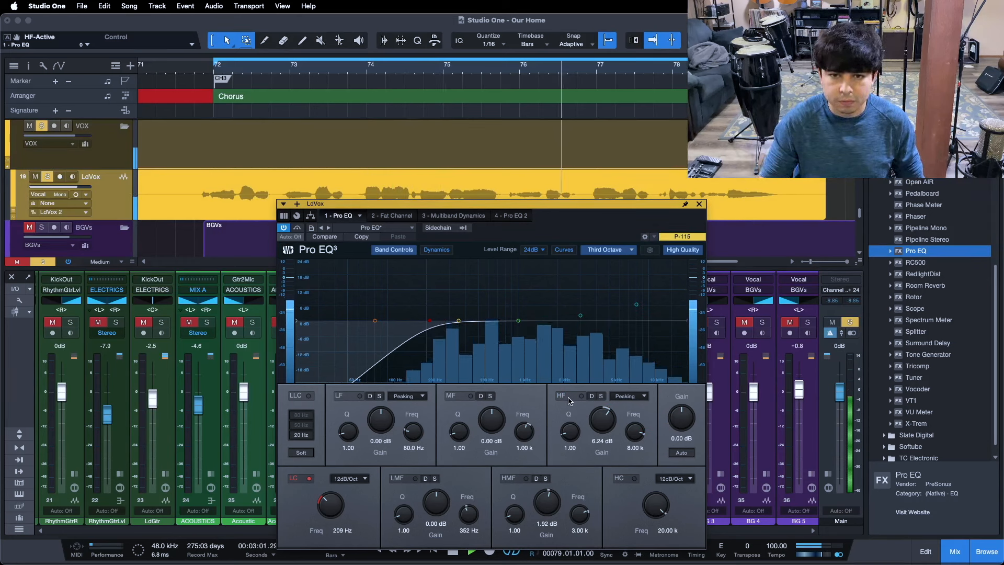
click(569, 399)
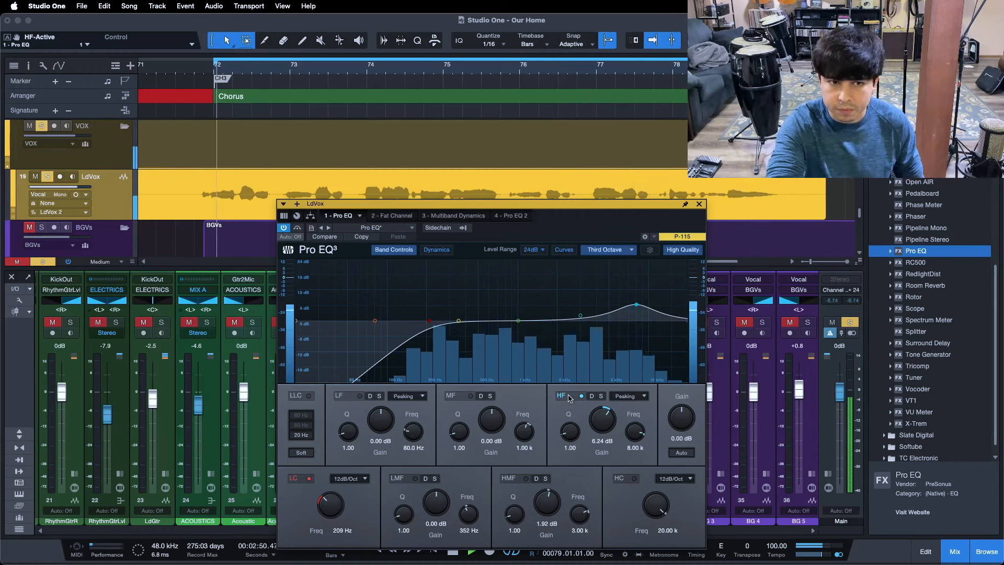
key(space)
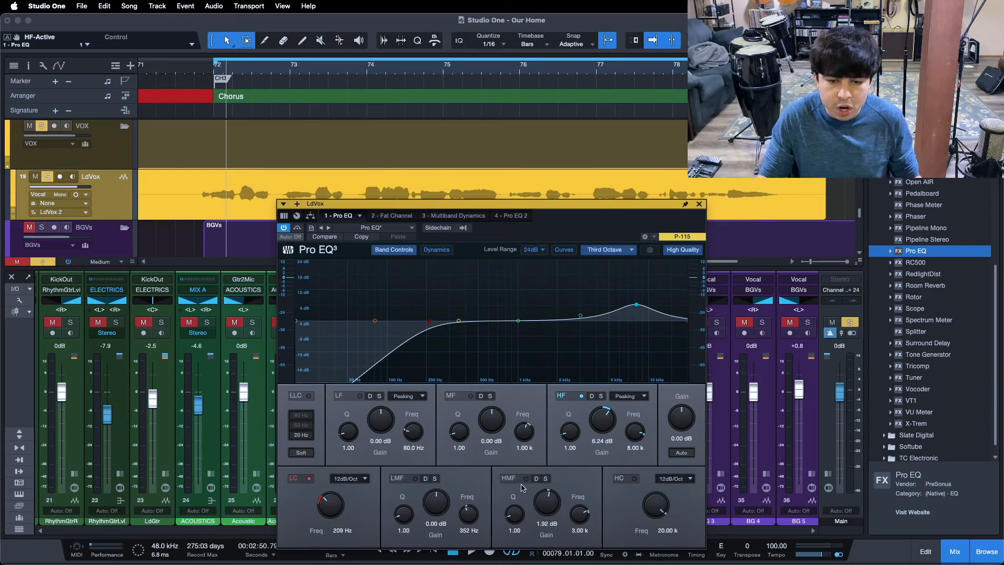
Replay the chorus from its start and compare LdVox with the first Pro EQ's HMF band off and on, leaving the band on
key(KP_1)
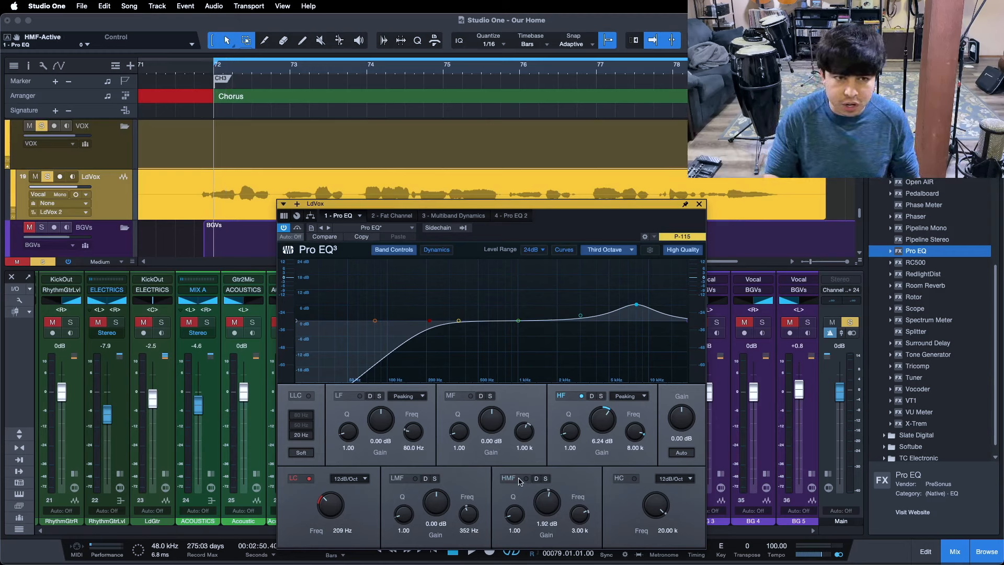
key(space)
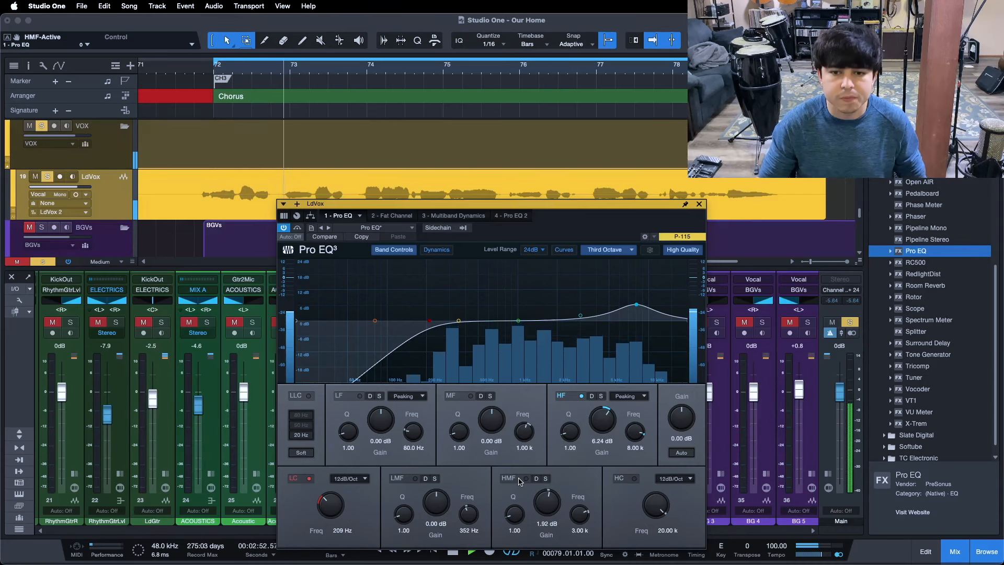
click(522, 479)
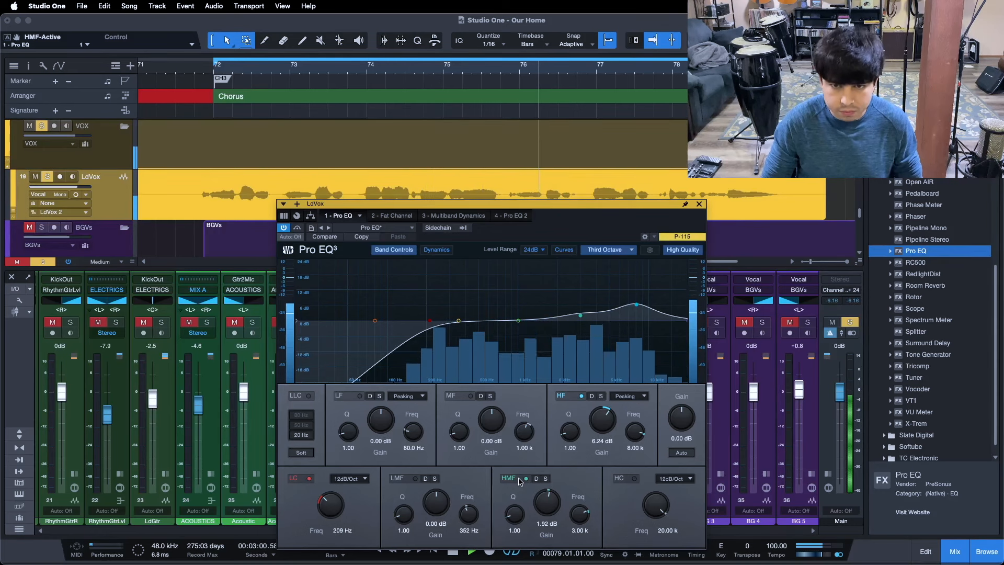
click(520, 479)
click(521, 479)
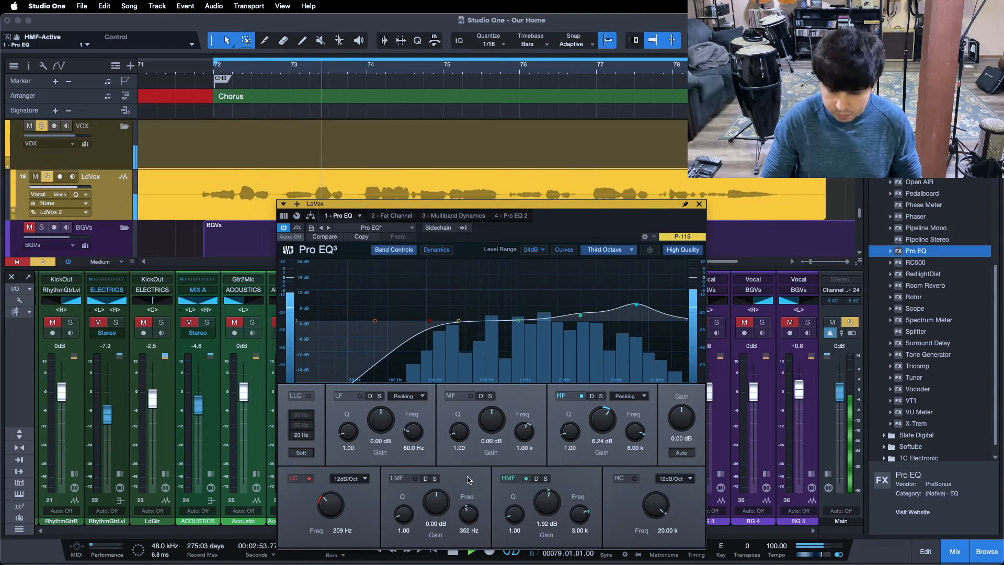
key(space)
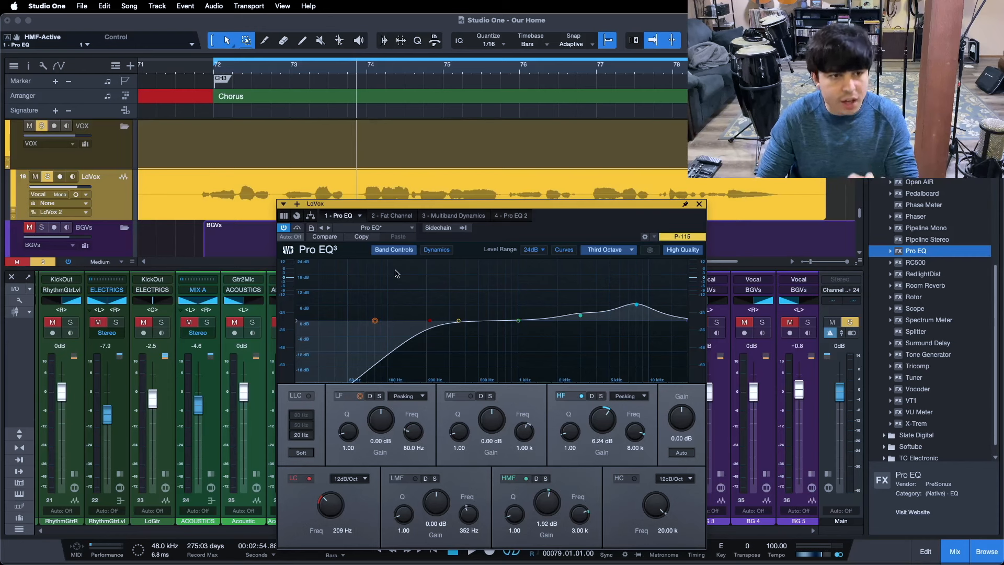
Bring up the LdVox Multiband Dynamics de-esser, activate the insert and review its H-band settings
click(390, 217)
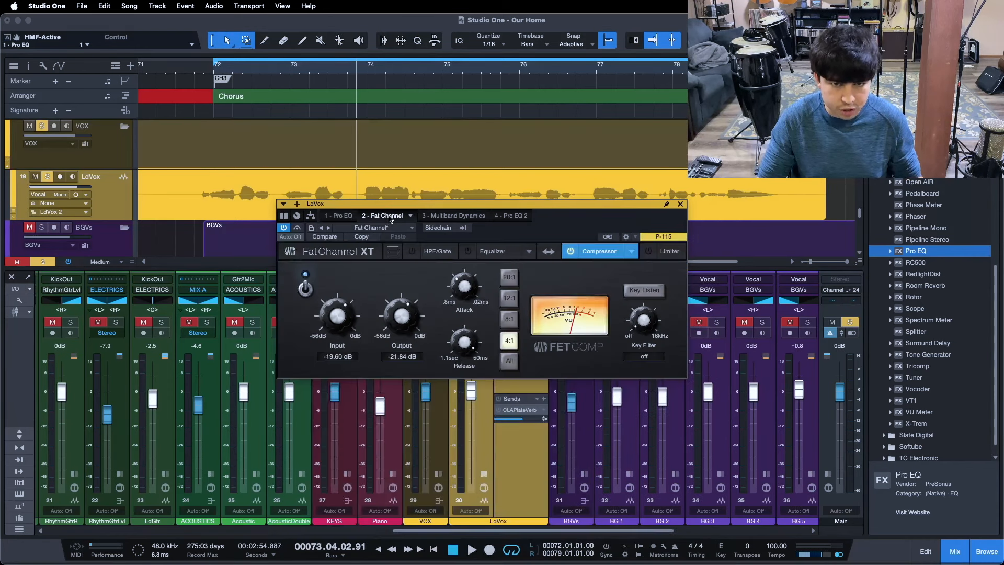
click(448, 216)
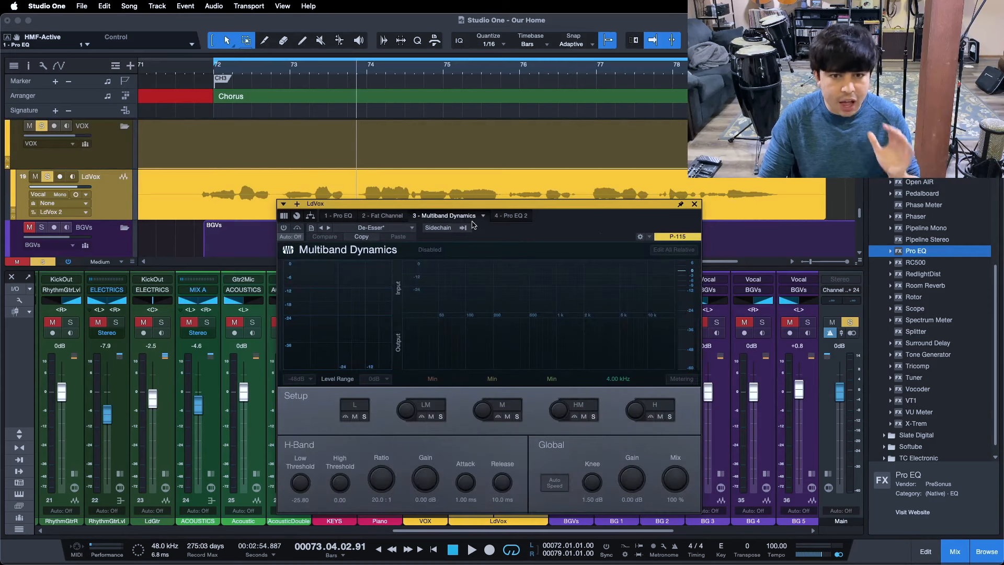
drag(541, 230, 545, 198)
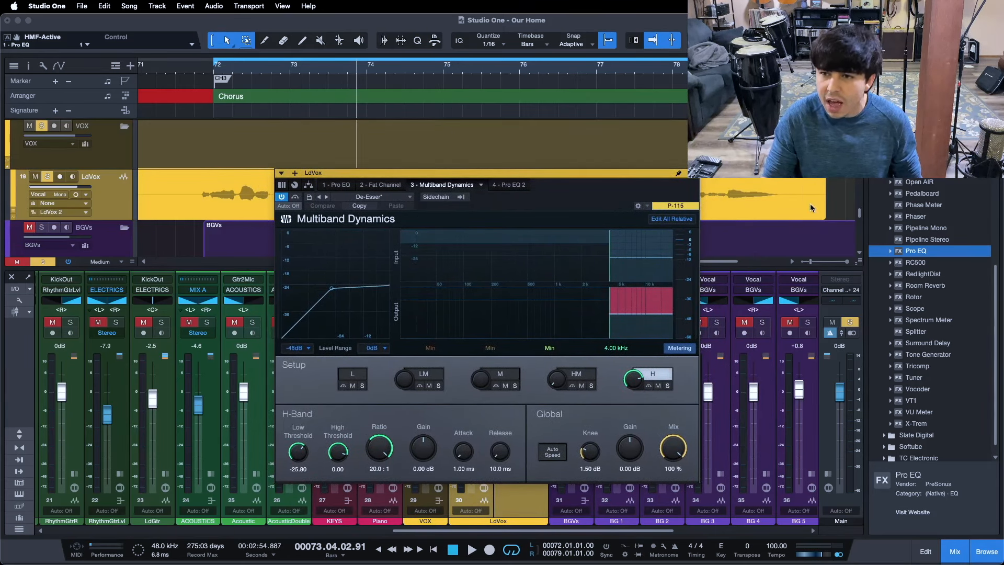
scroll(859, 233, down, 1)
scroll(930, 240, up, 8)
scroll(446, 133, down, 1)
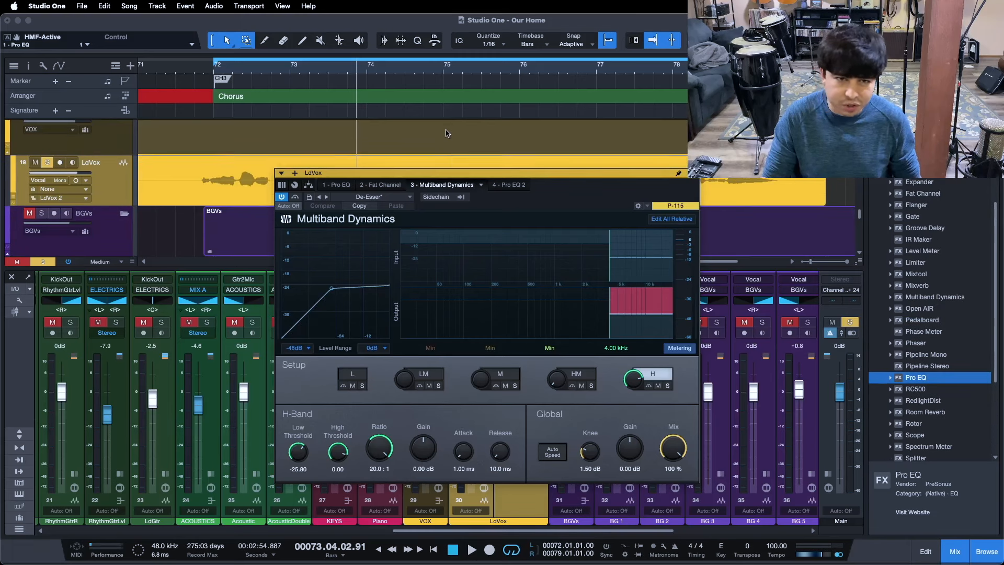
scroll(446, 133, down, 2)
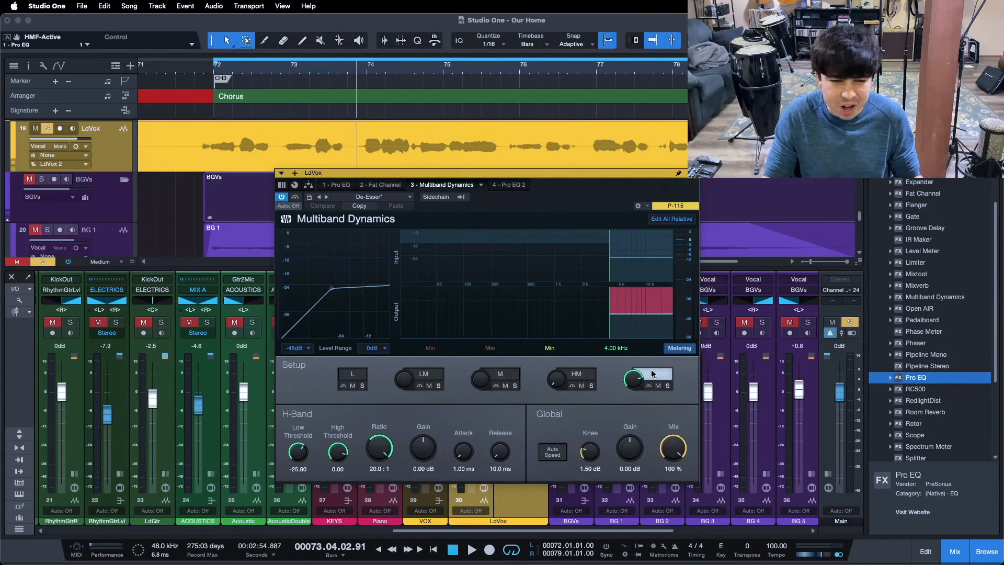
mouse_move(533, 213)
mouse_down()
mouse_move(487, 206)
mouse_move(515, 210)
mouse_up()
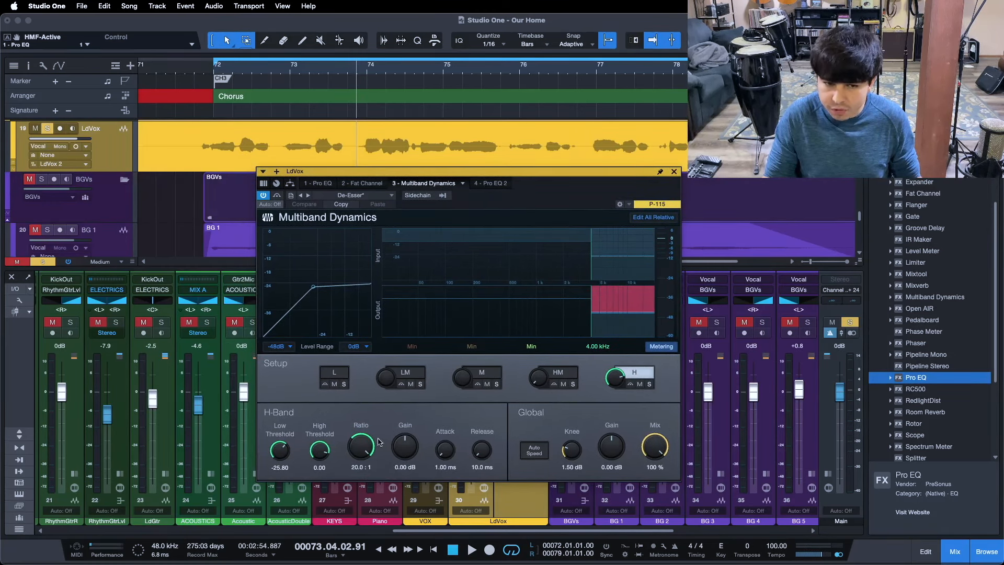
click(365, 447)
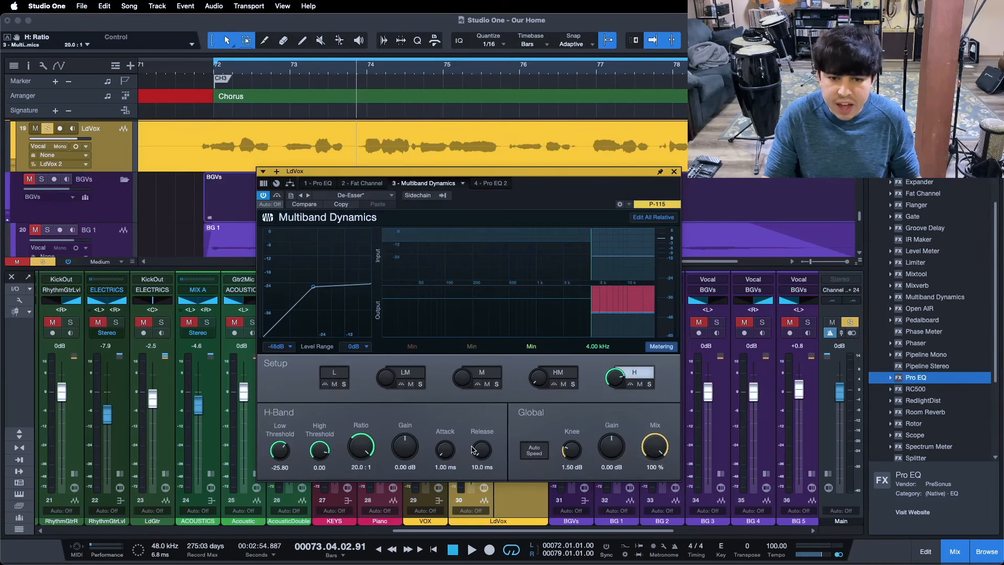
drag(533, 187, 552, 194)
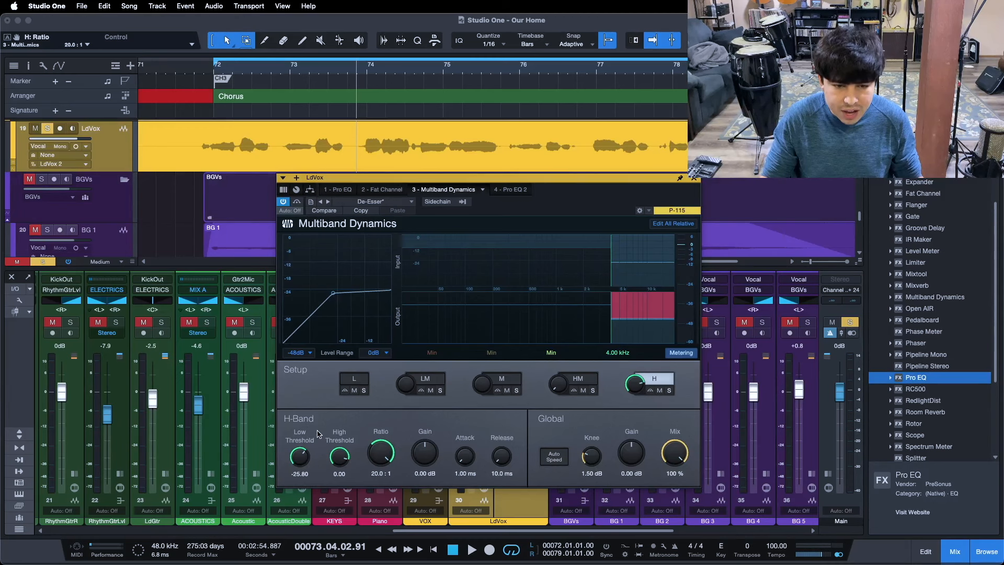
Play the chorus from its start and compare LdVox with the Multiband Dynamics de-esser bypassed and engaged, leaving it engaged
key(space)
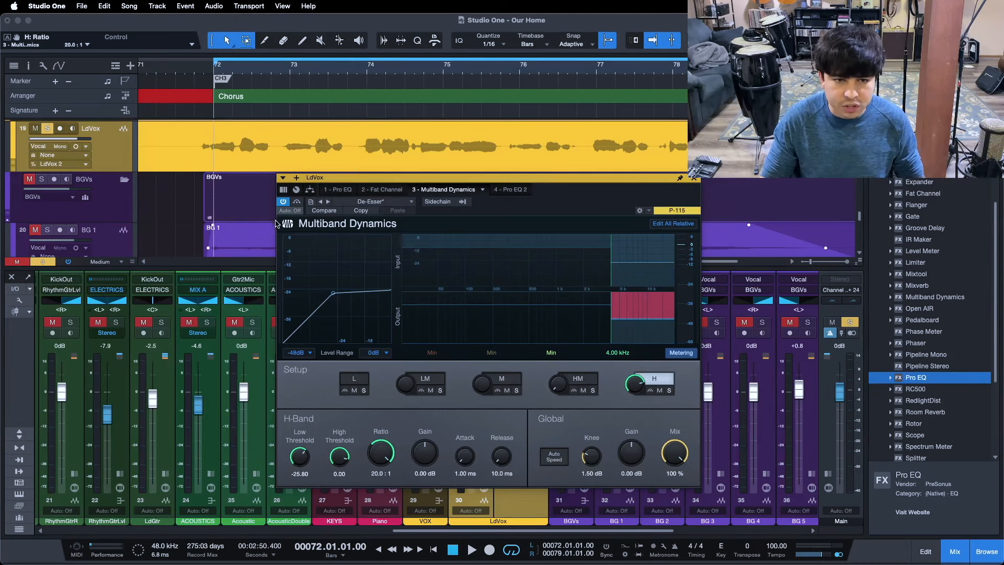
click(297, 201)
drag(586, 208, 569, 227)
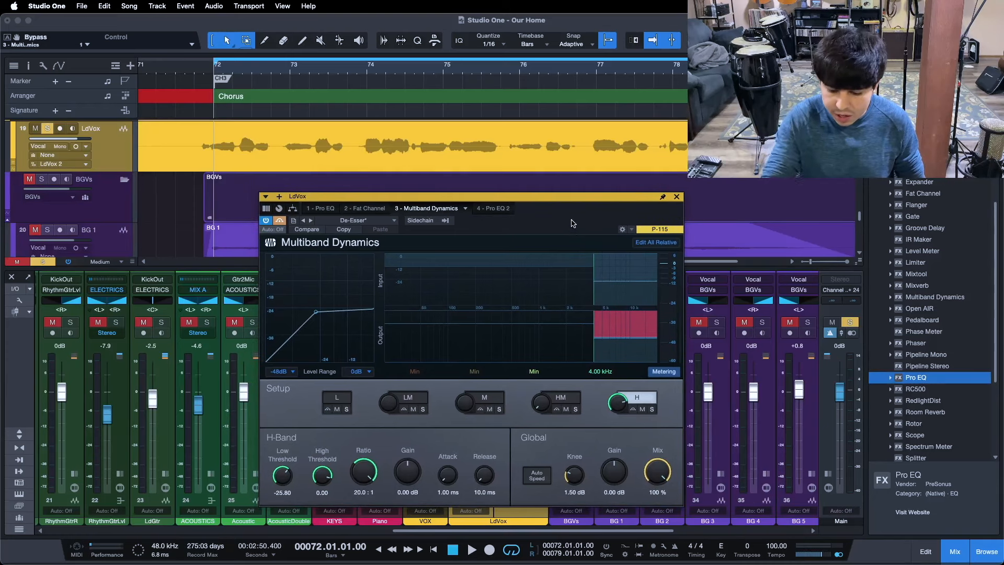
key(space)
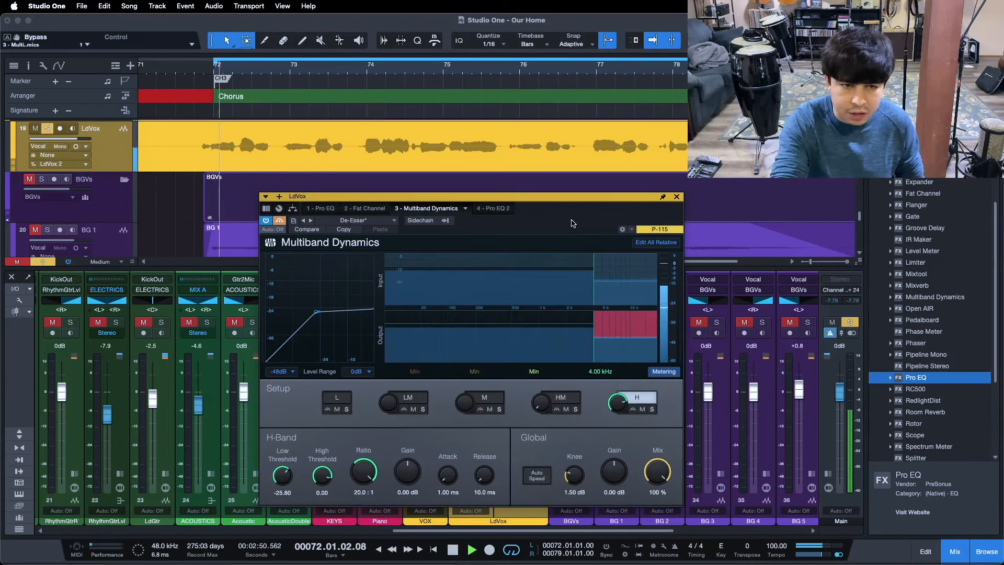
click(281, 221)
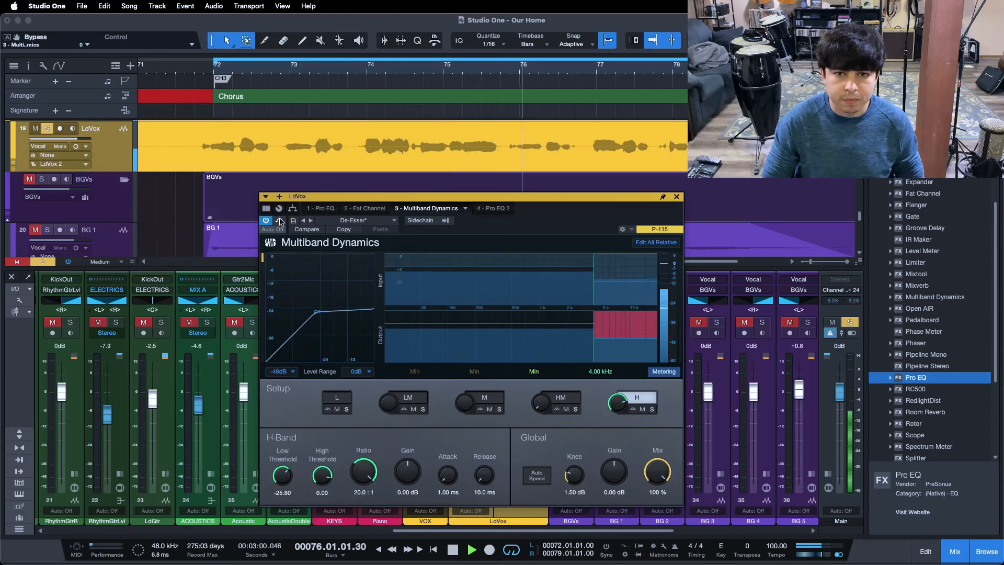
click(281, 221)
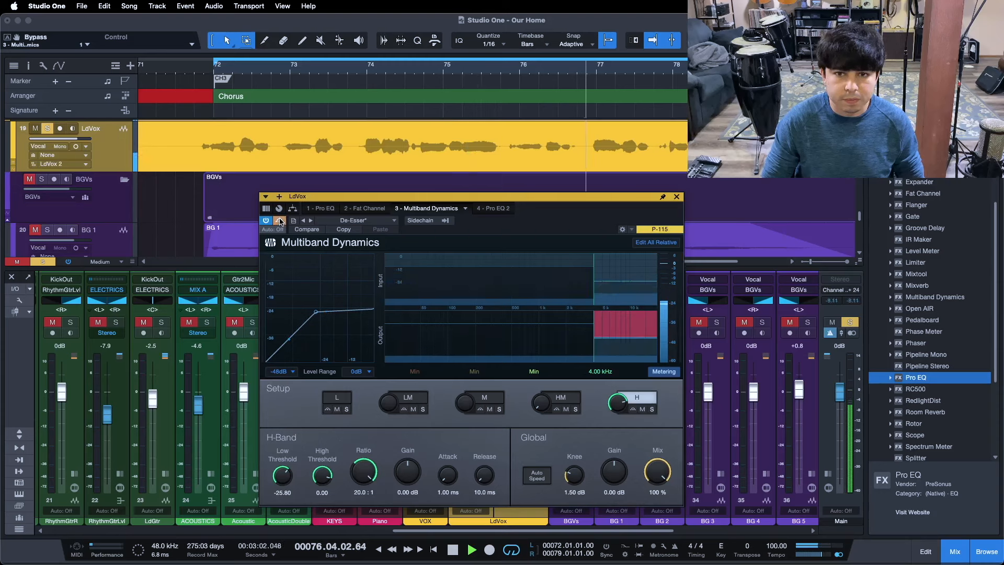
click(281, 221)
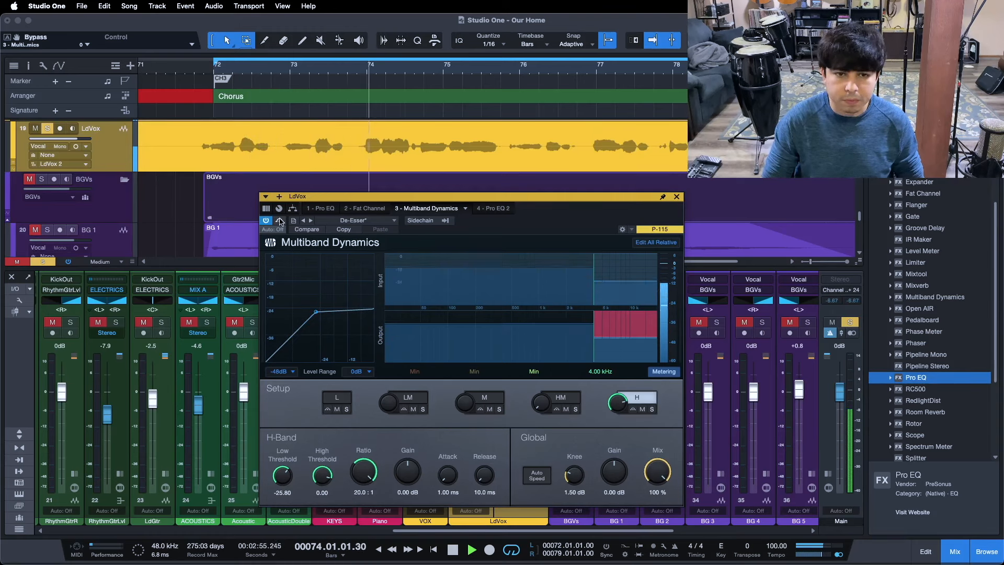
click(280, 221)
click(281, 221)
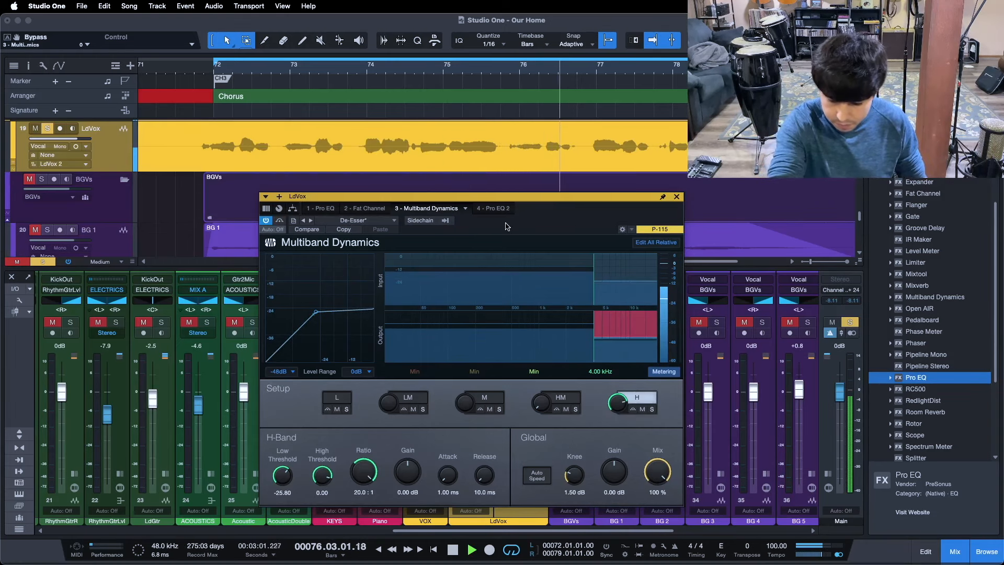
key(space)
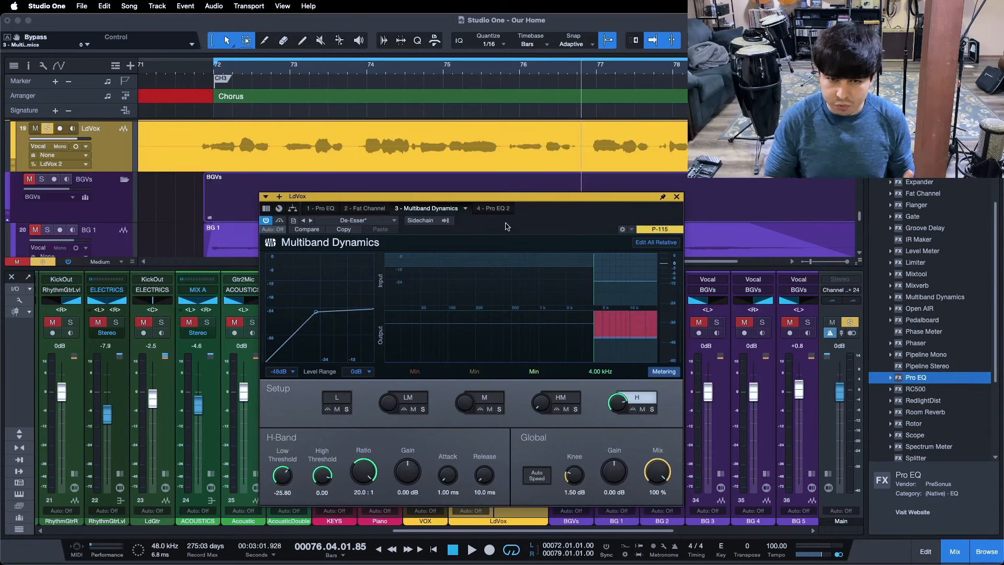
Activate the LdVox Pro EQ 2 insert and review its curve against that of the first Pro EQ
click(500, 208)
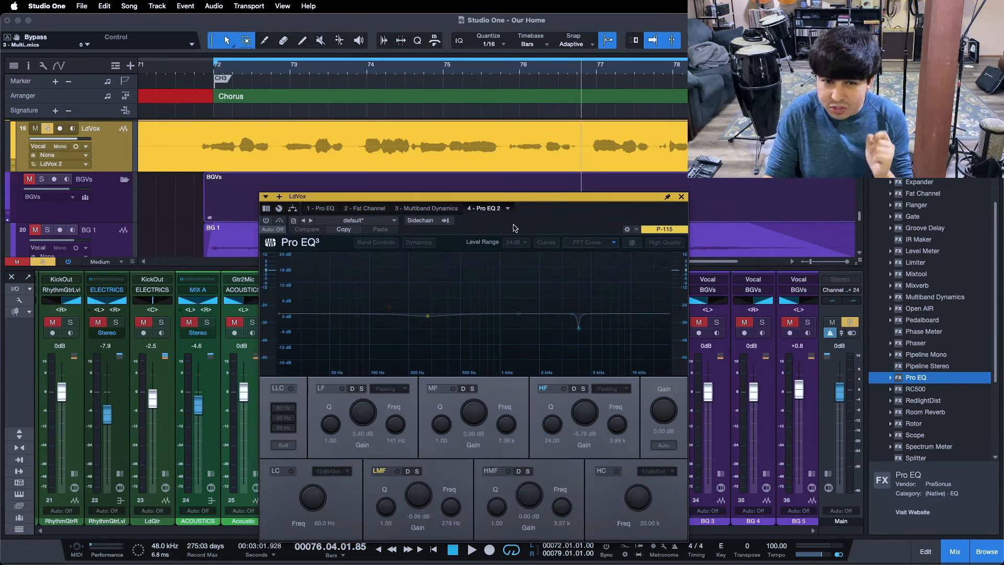
click(266, 220)
drag(563, 224, 571, 201)
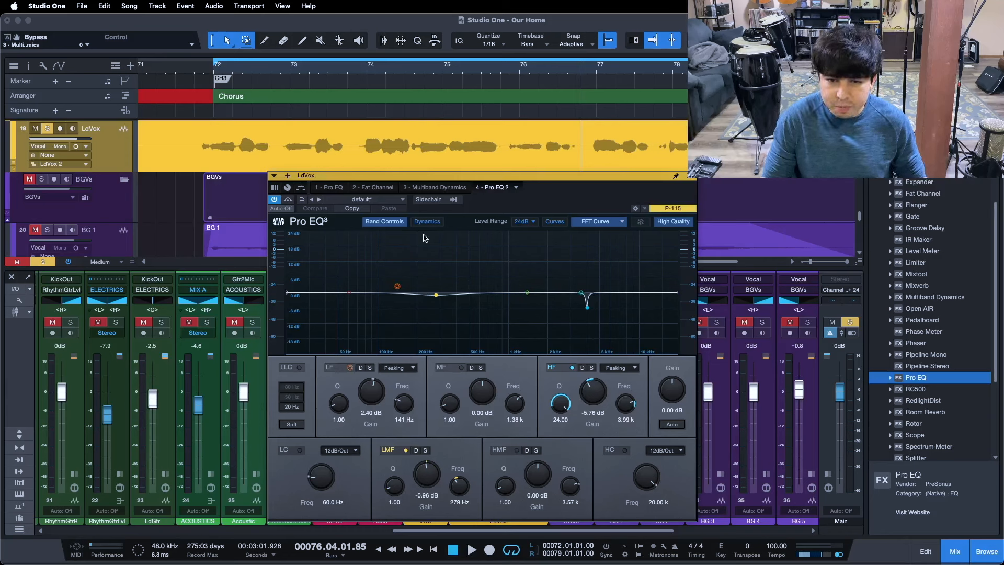
click(329, 187)
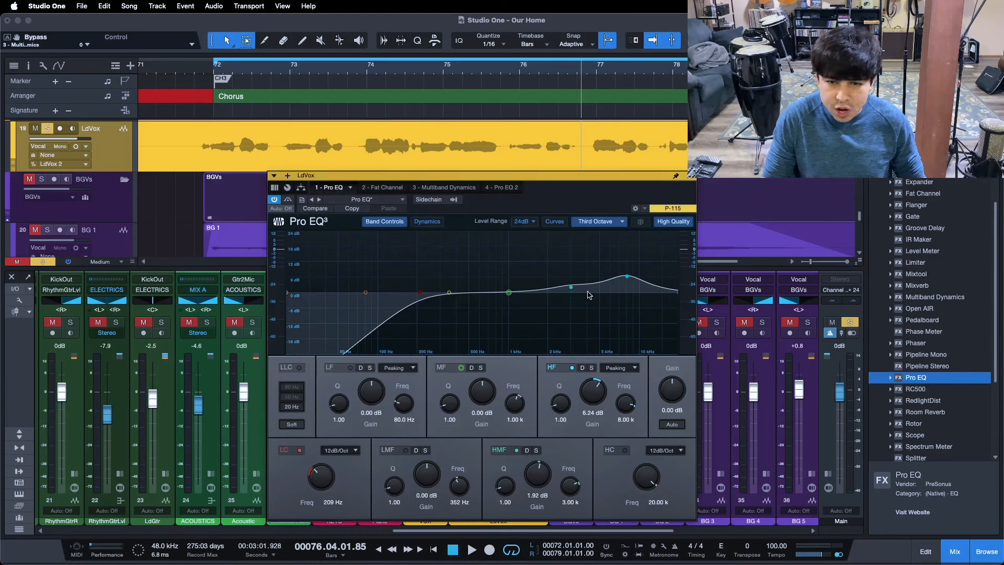
click(489, 188)
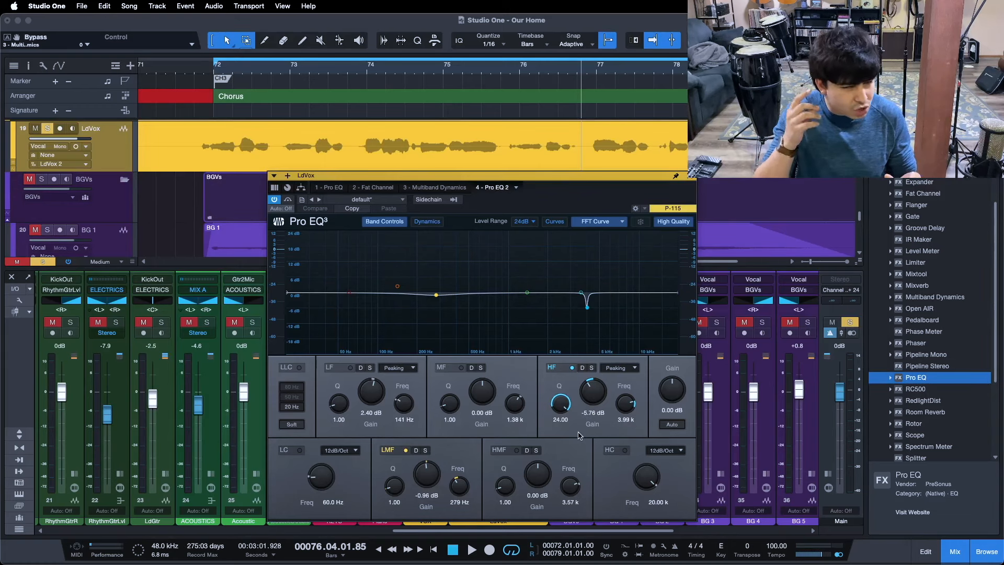
Play the chorus from its start and compare soloed LdVox with Pro EQ 2 bypassed and engaged, leaving it engaged
key(KP_1)
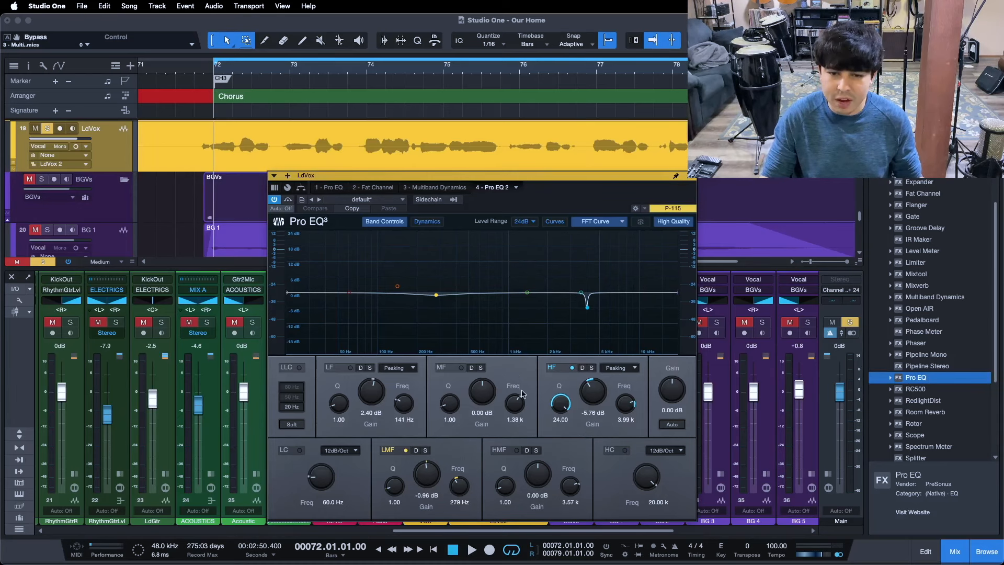
click(286, 201)
mouse_move(541, 201)
mouse_down()
mouse_move(523, 152)
mouse_move(557, 193)
mouse_up()
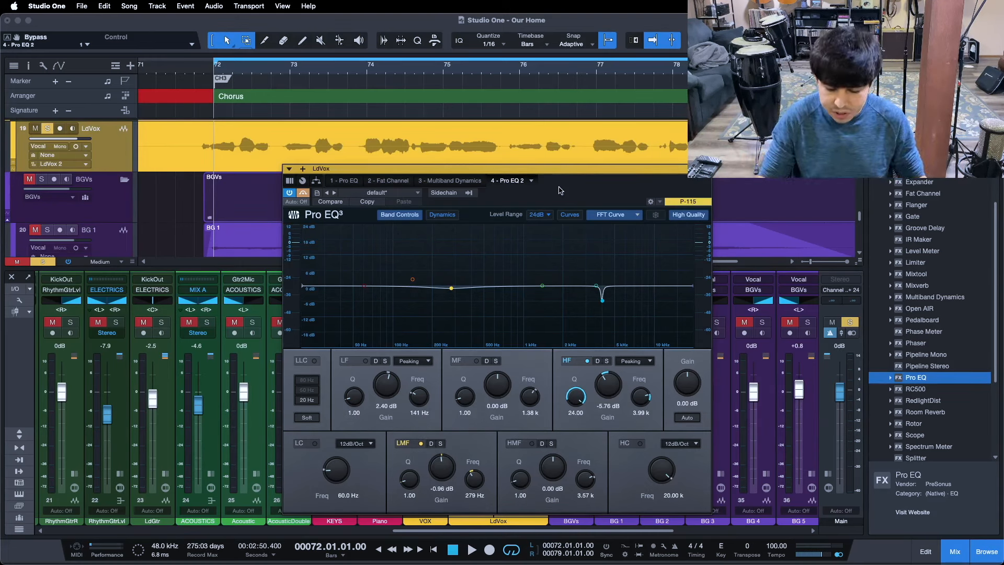
key(space)
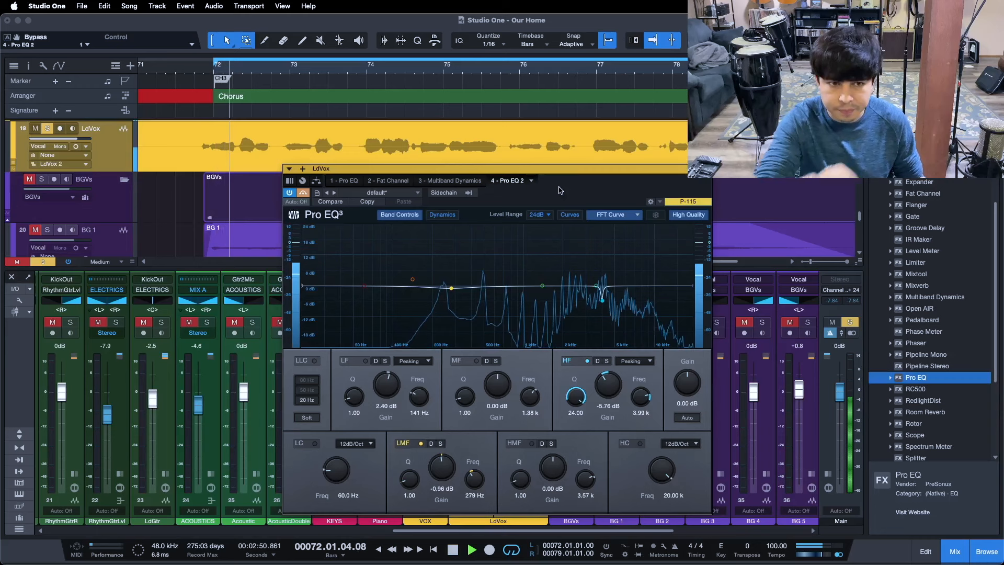
click(304, 194)
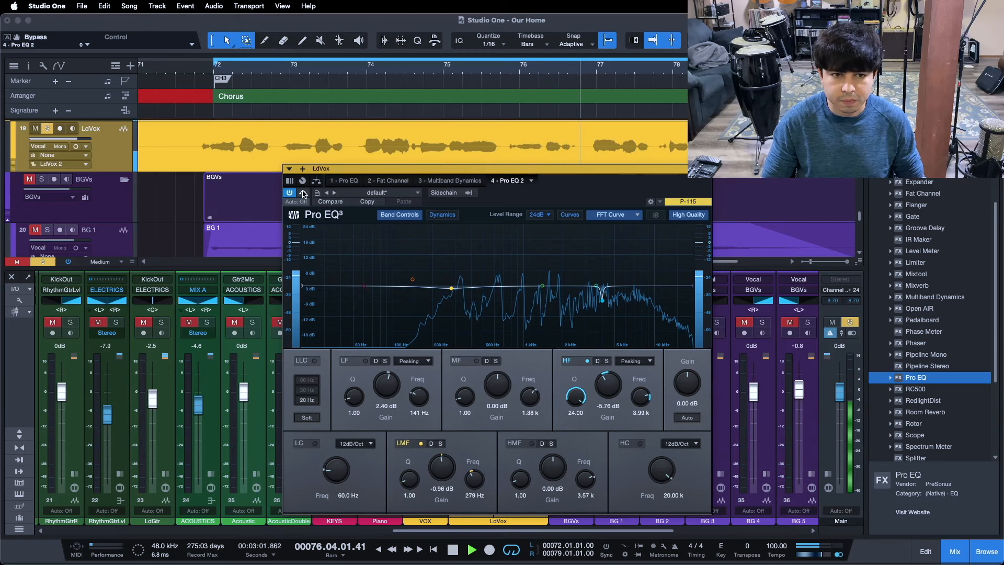
click(303, 193)
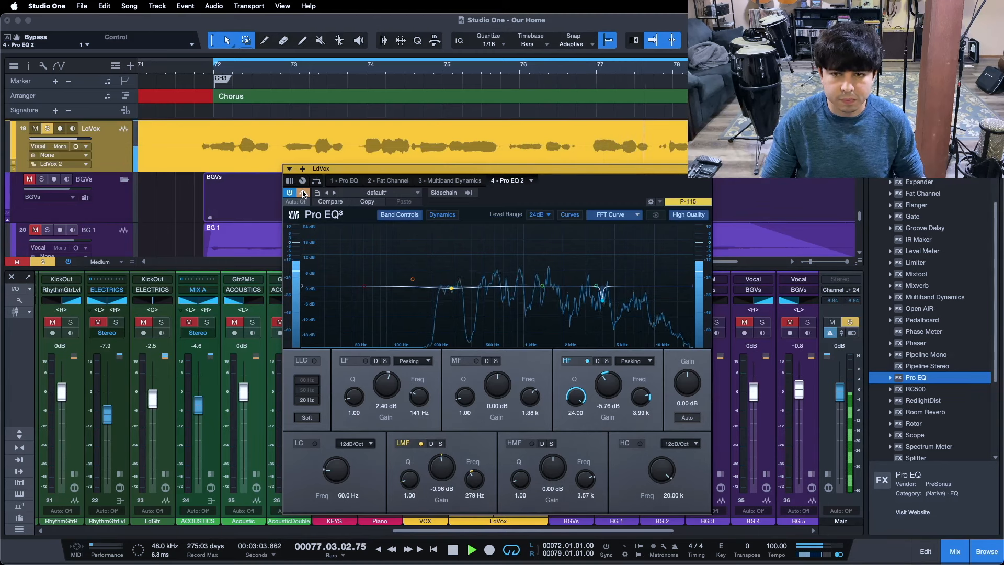
click(304, 194)
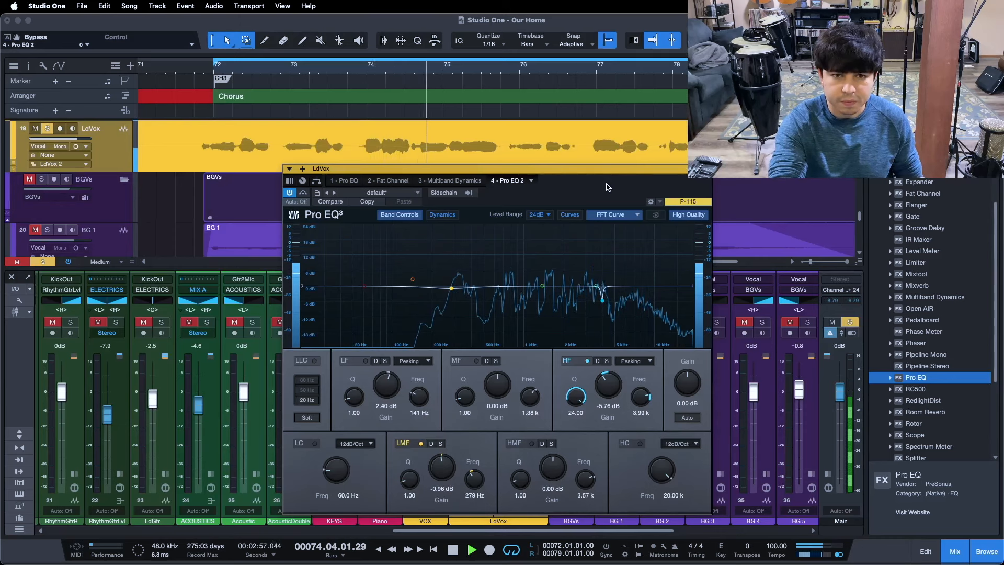
key(space)
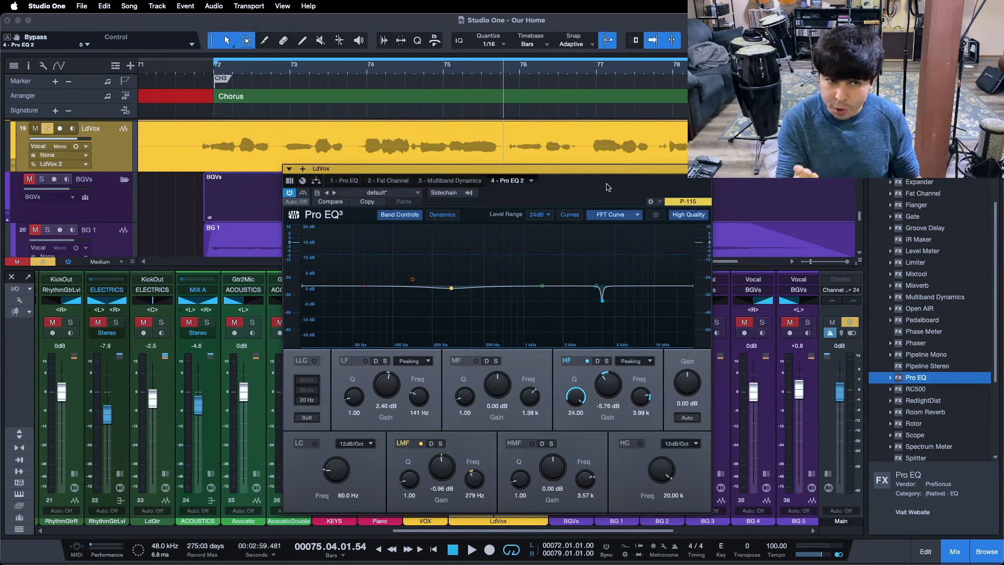
Unsolo LdVox, close its Pro EQ 2 window and play the chorus from its start in the full mix
key(s)
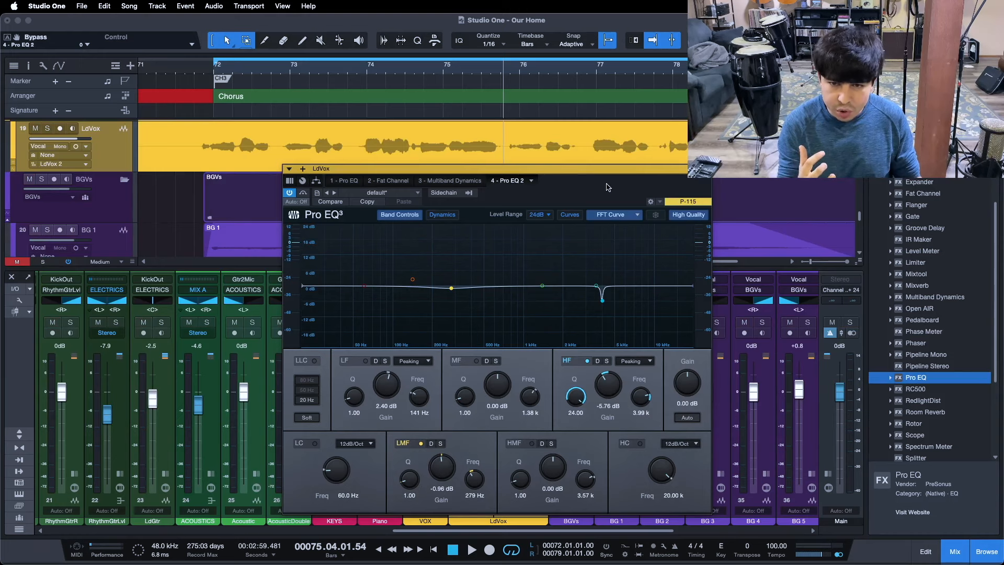
key(space)
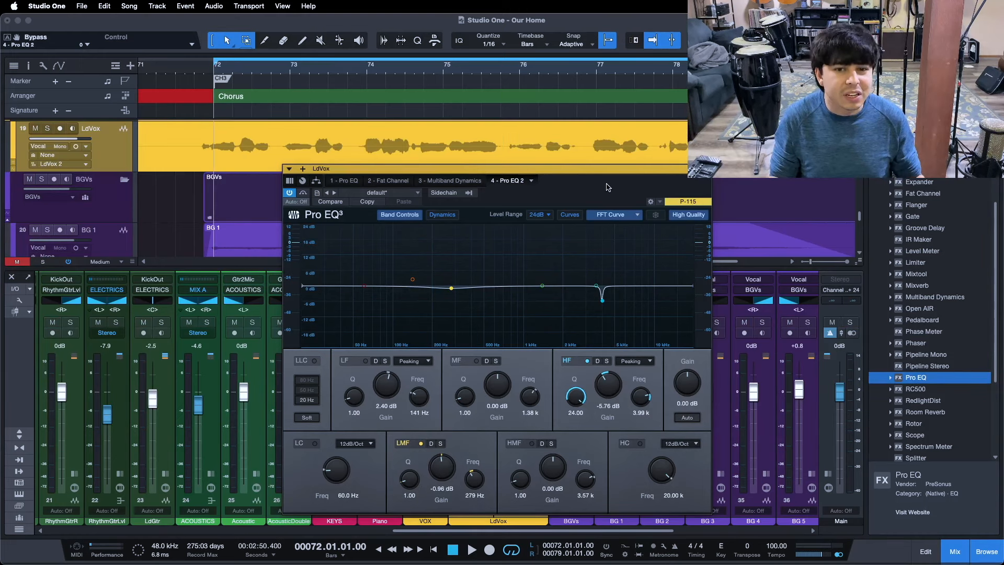
mouse_move(607, 187)
mouse_down()
mouse_move(851, 191)
mouse_move(517, 159)
mouse_move(599, 180)
mouse_up()
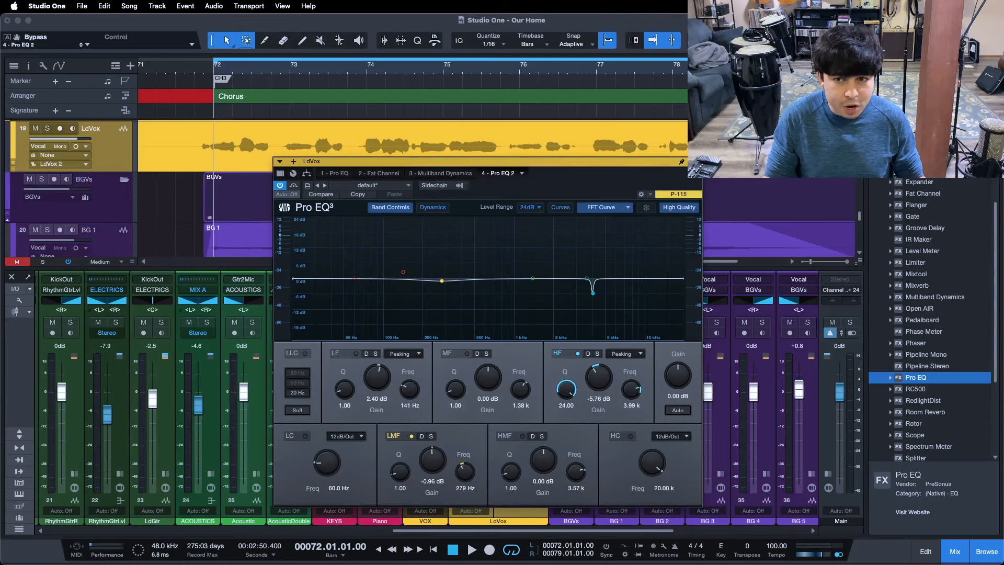
click(695, 161)
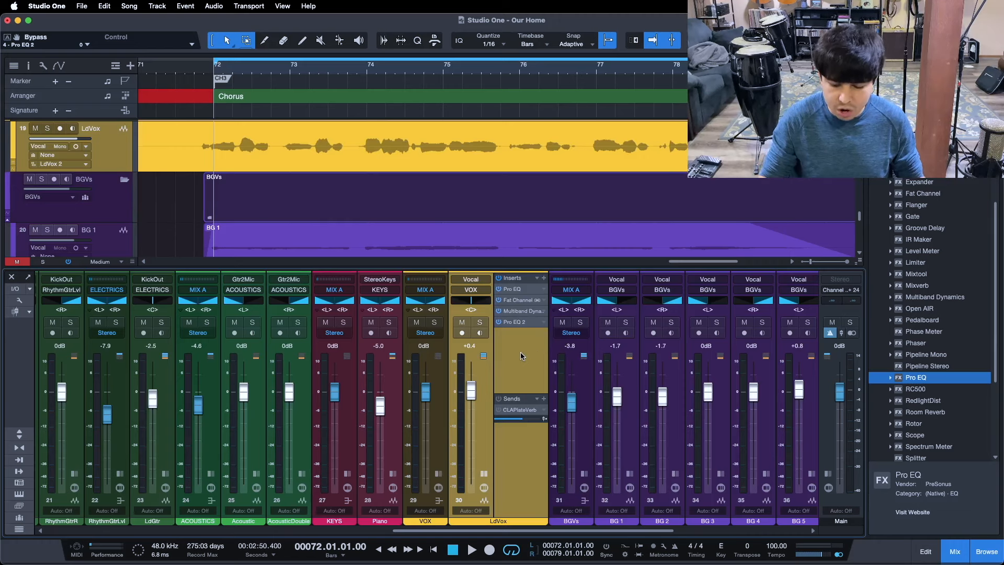
key(space)
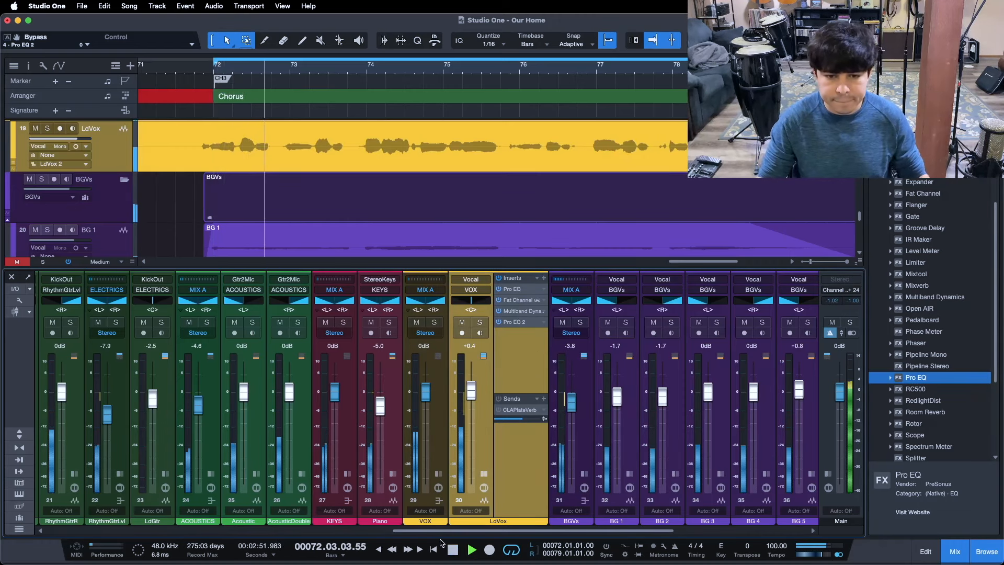
mouse_move(442, 530)
mouse_down()
mouse_move(477, 531)
mouse_move(442, 531)
mouse_up()
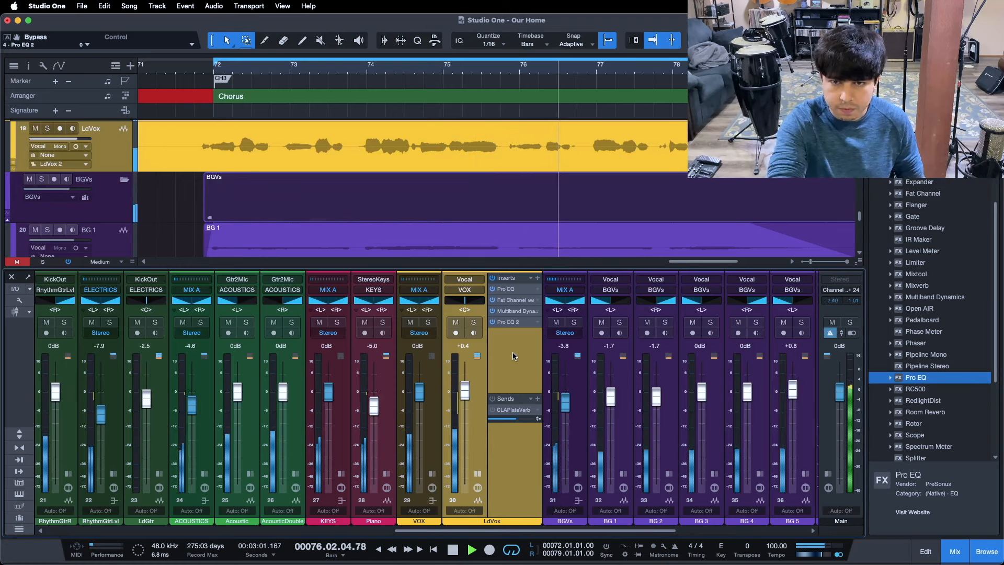
key(space)
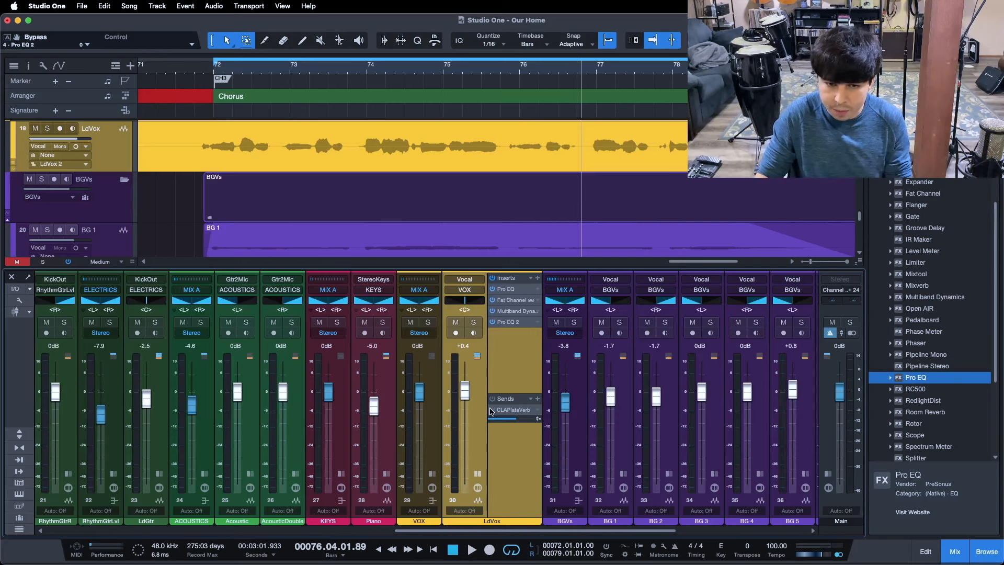
Bring up the Room Reverb on the CLAPlateVerb effects channel, review its settings and preset list, and close it
drag(570, 533, 718, 528)
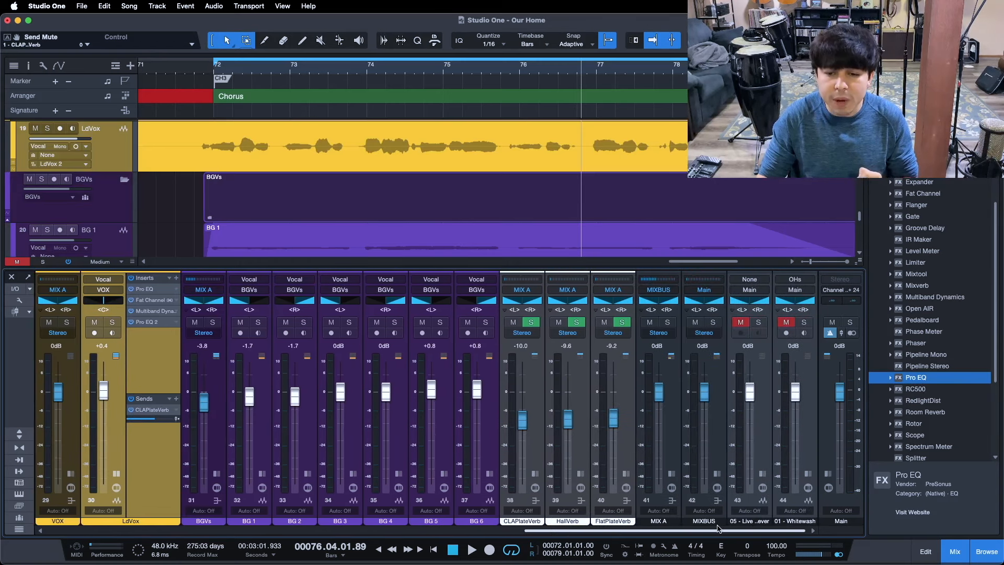
click(534, 474)
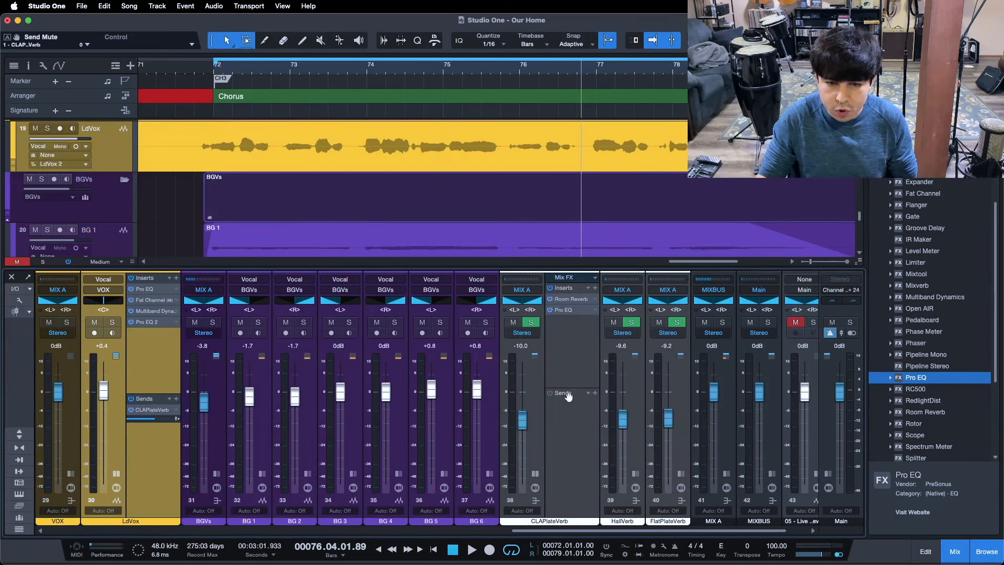
click(571, 304)
drag(454, 223, 518, 220)
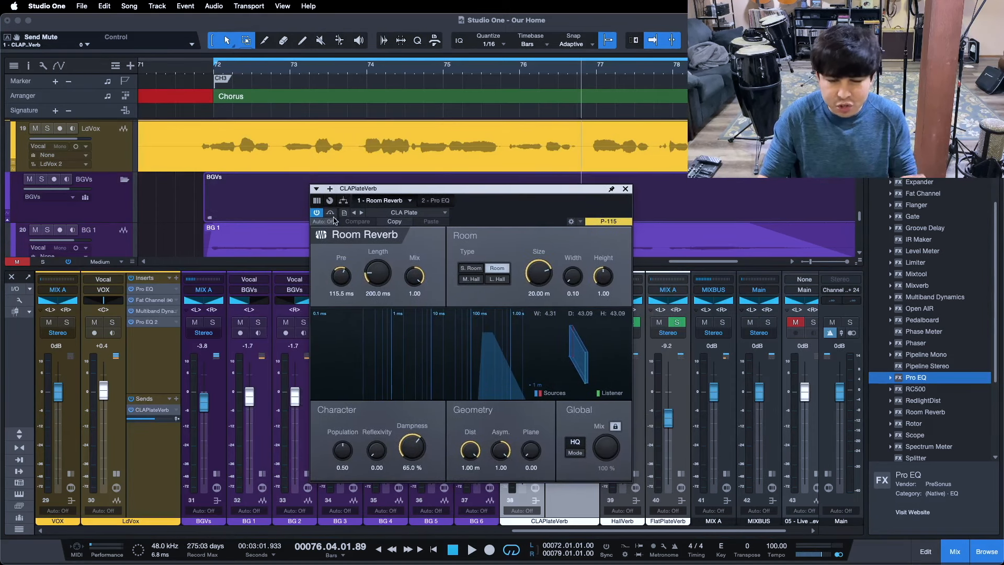
click(395, 215)
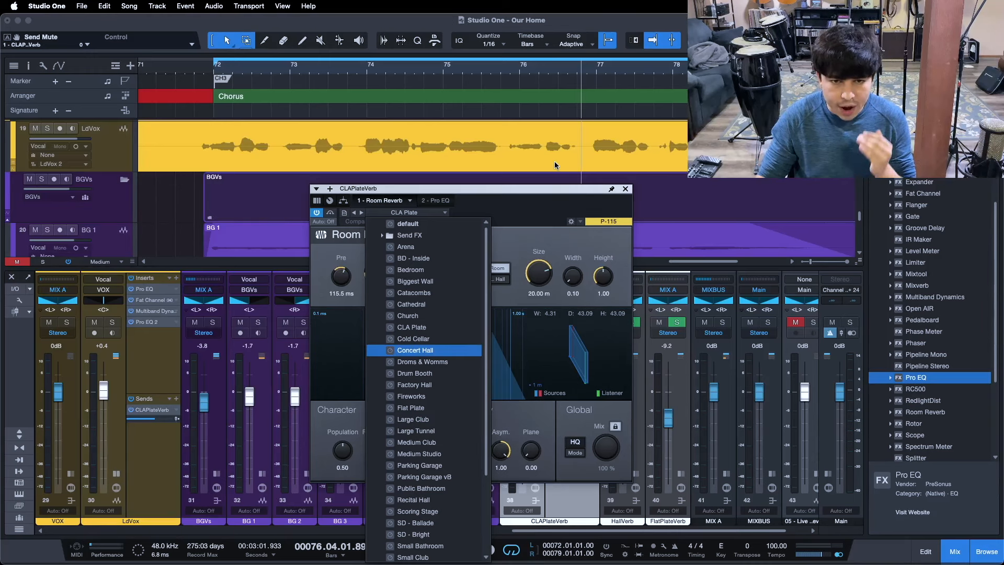
click(550, 214)
click(625, 189)
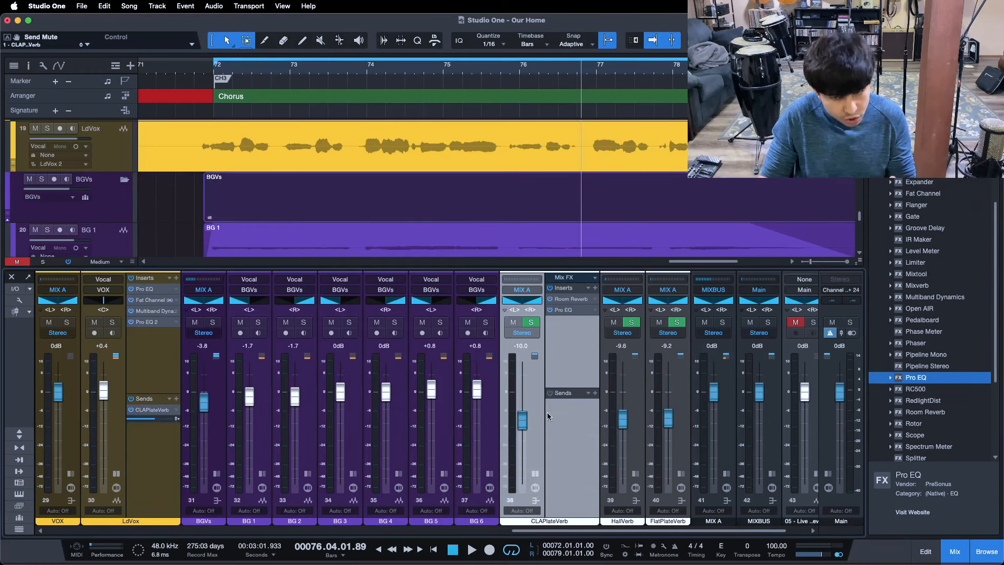
Play the chorus from its start and compare the full mix with the LdVox CLAPlateVerb send muted and active, leaving it active
drag(528, 530, 419, 517)
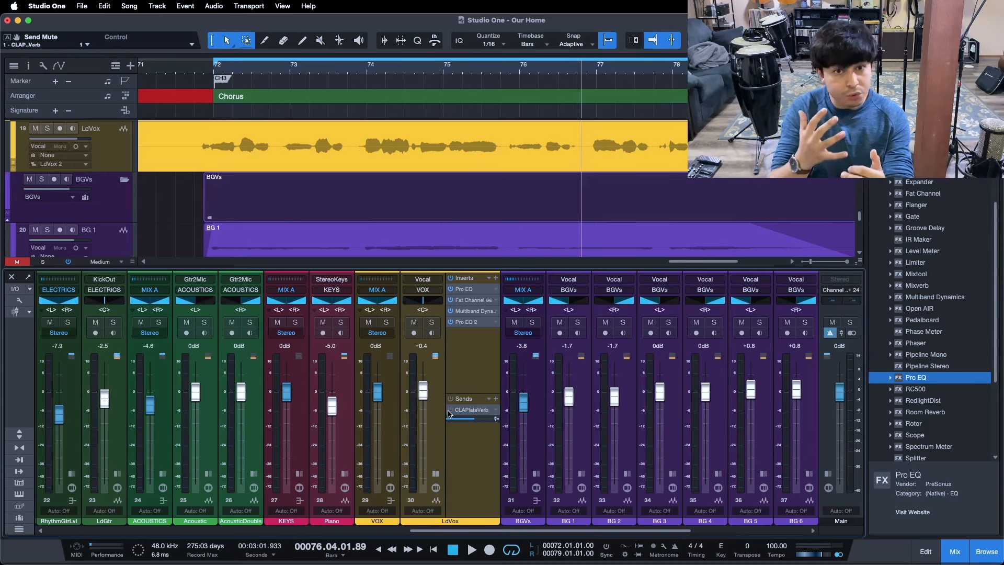
key(KP_1)
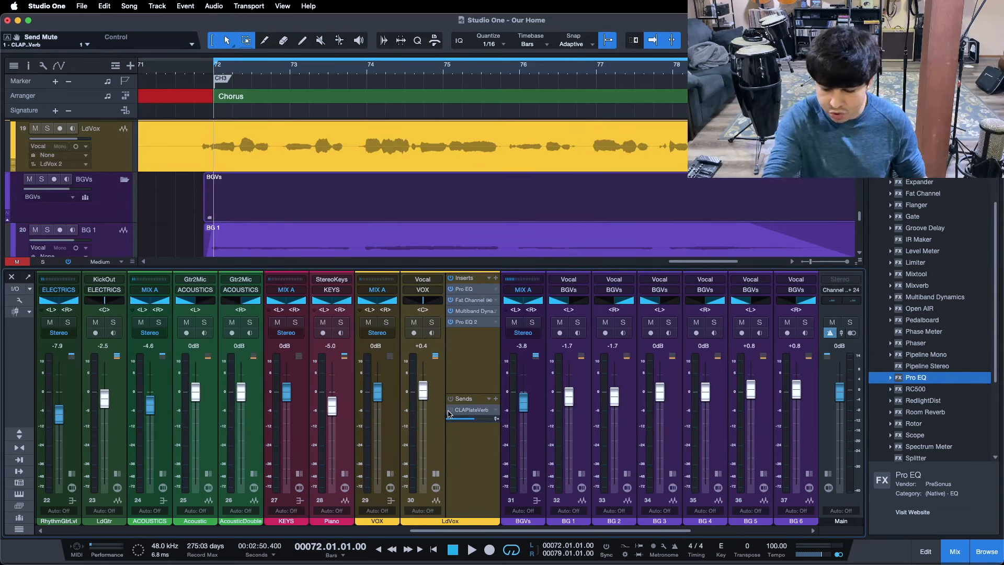
key(space)
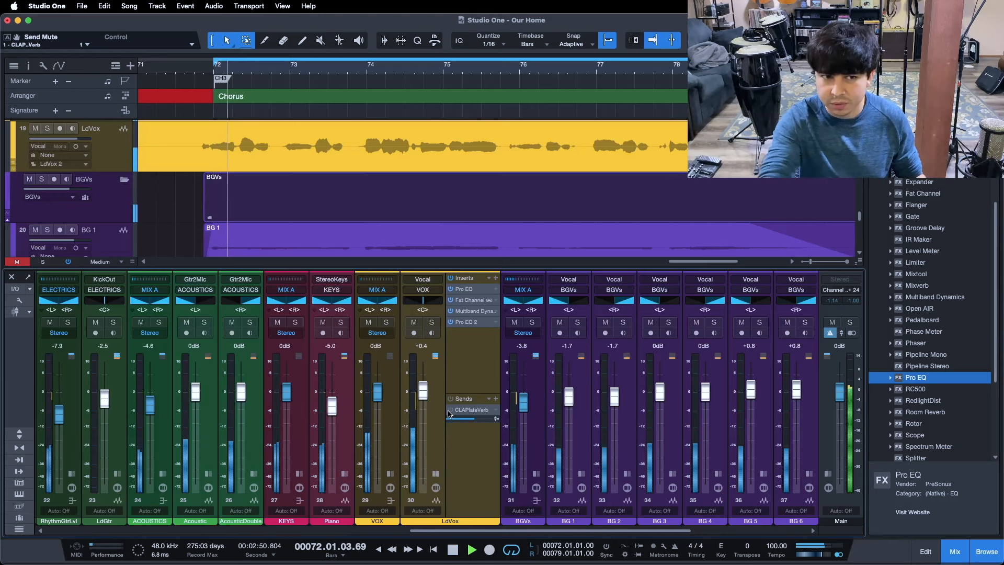
drag(469, 533, 452, 533)
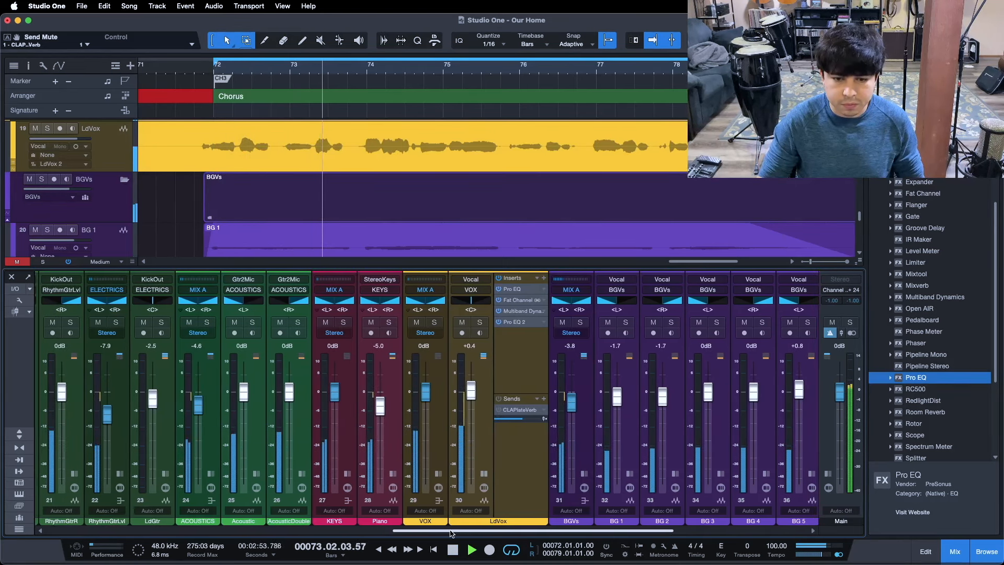
click(497, 413)
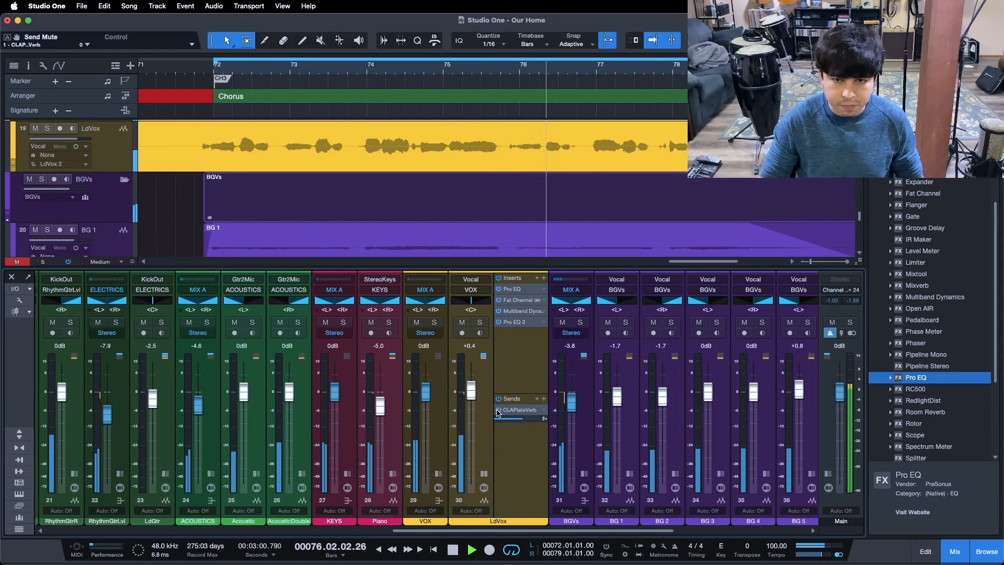
click(497, 413)
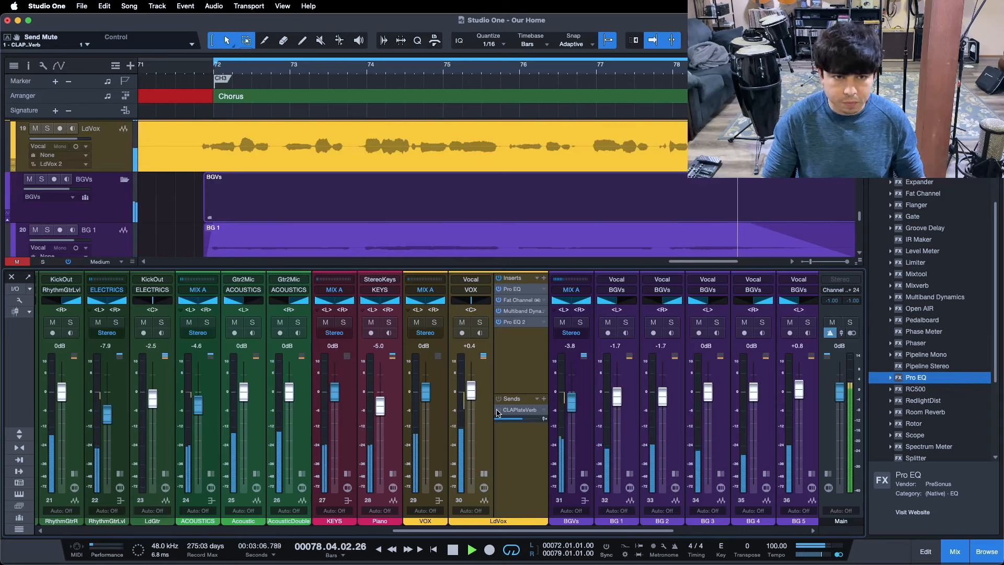
click(497, 413)
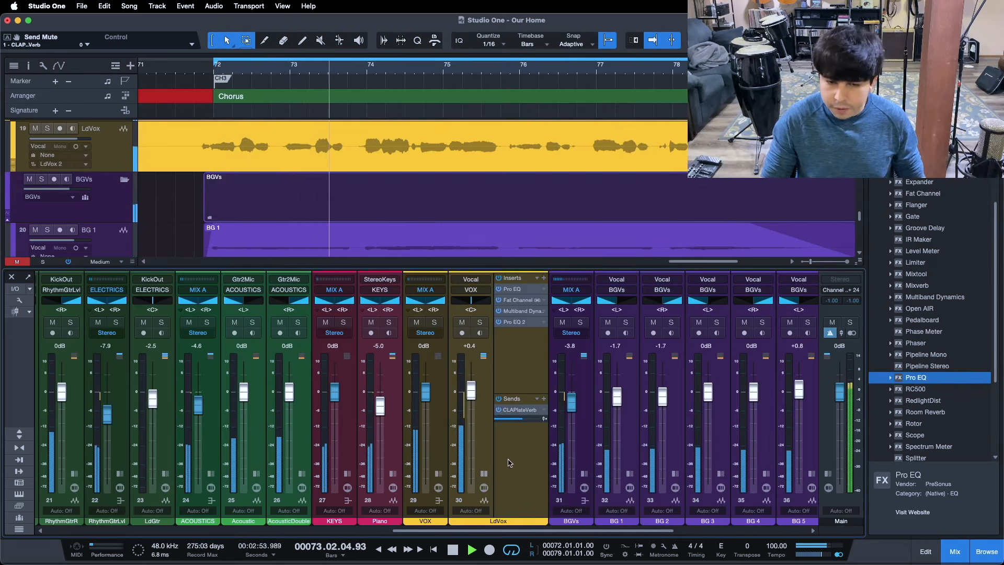
click(500, 410)
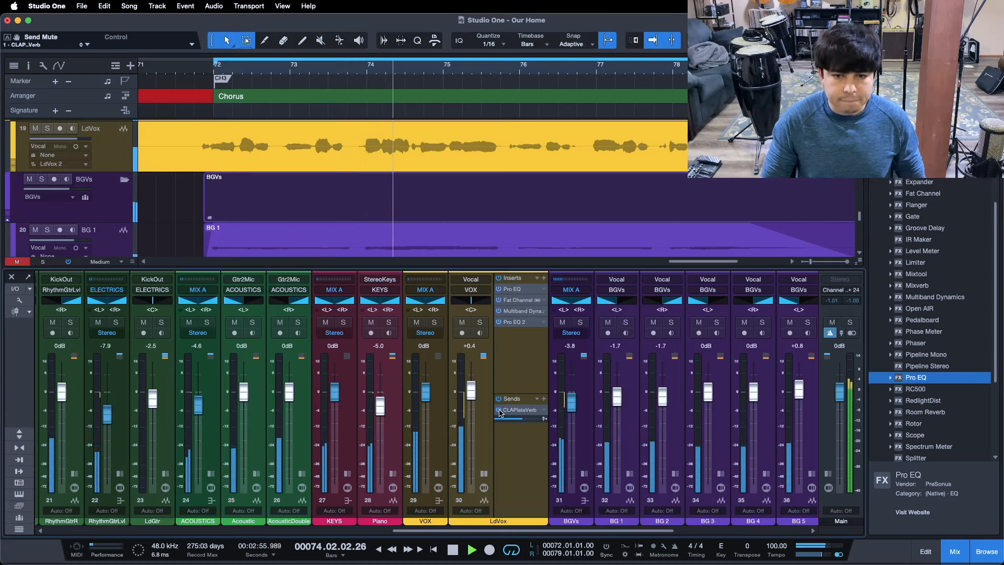
click(499, 411)
Solo LdVox to hear it with its plate reverb, return to the full mix and stop playback
click(481, 323)
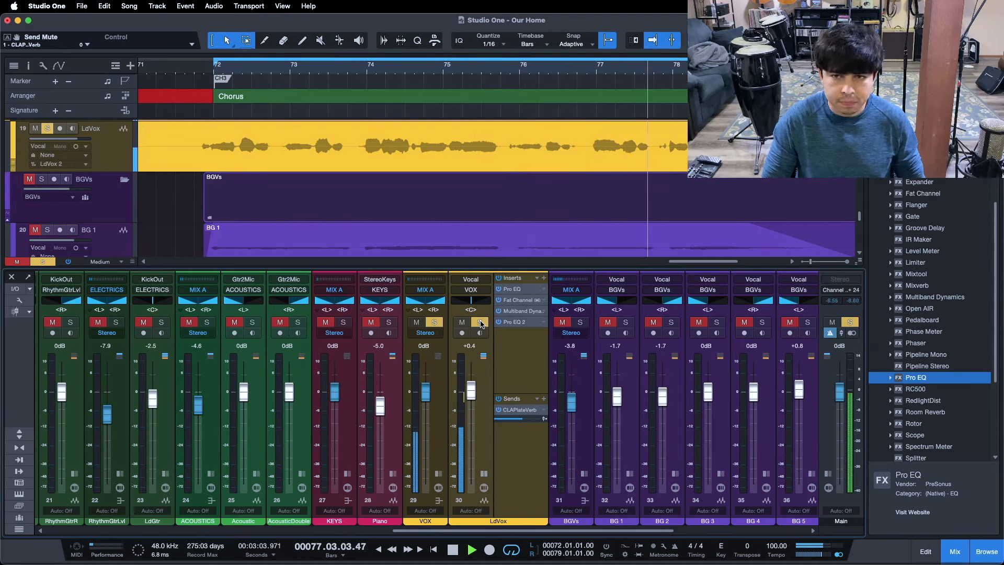
click(481, 324)
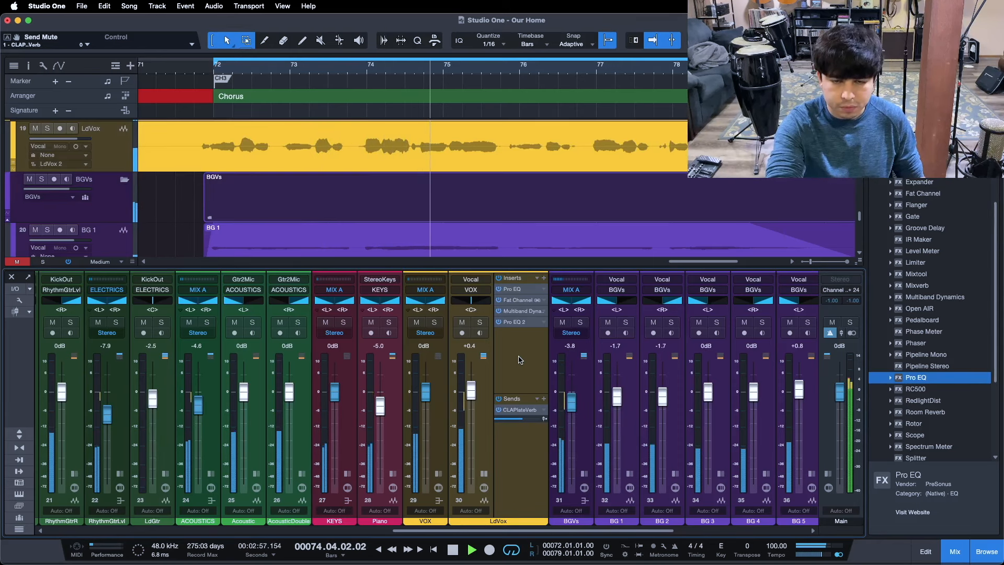
key(space)
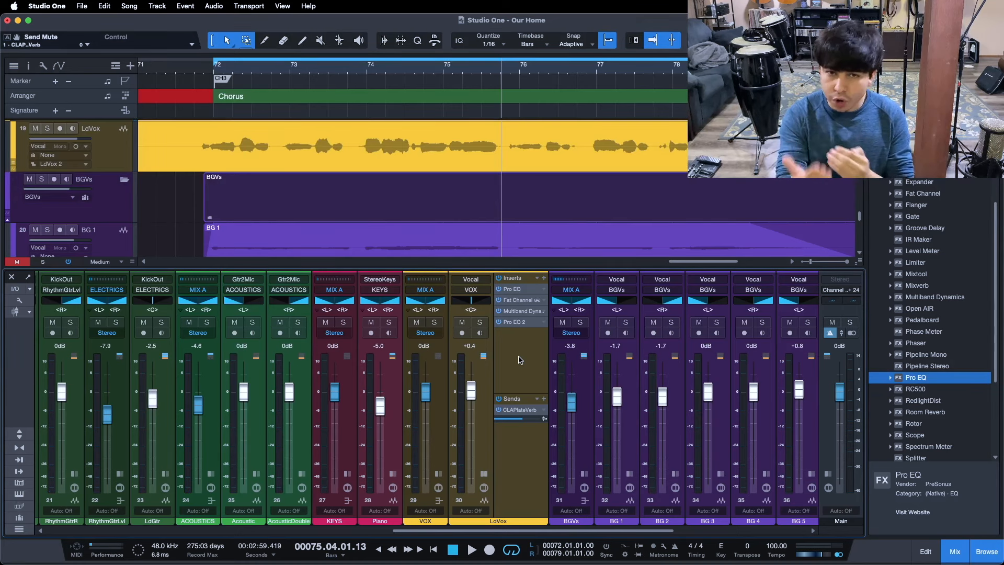
Review the LdVox Pro EQ, Fat Channel, Multiband Dynamics and Pro EQ 2 inserts in order, and bring up its send's CLAPlateVerb Room Reverb
click(515, 290)
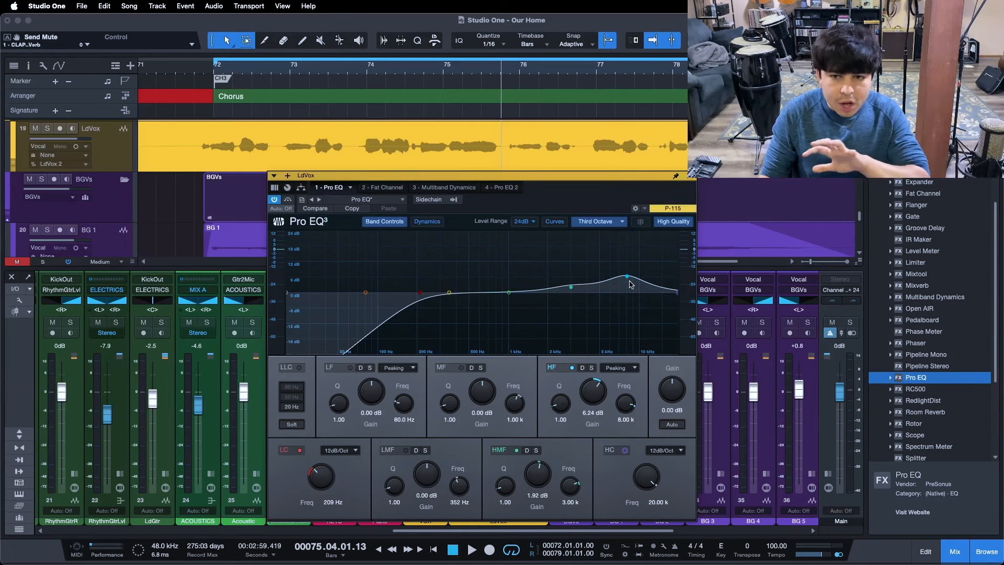
click(376, 187)
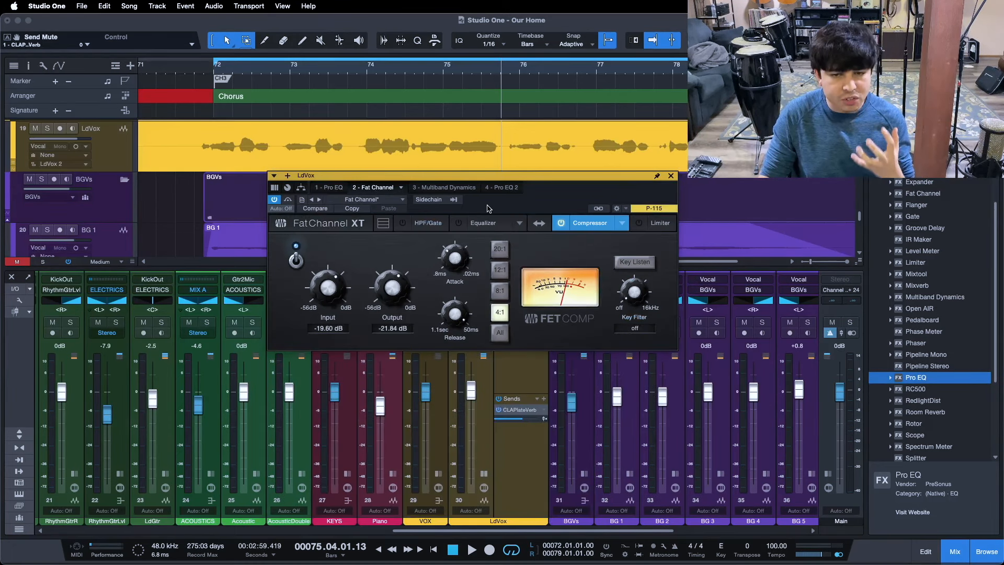
drag(529, 207, 560, 281)
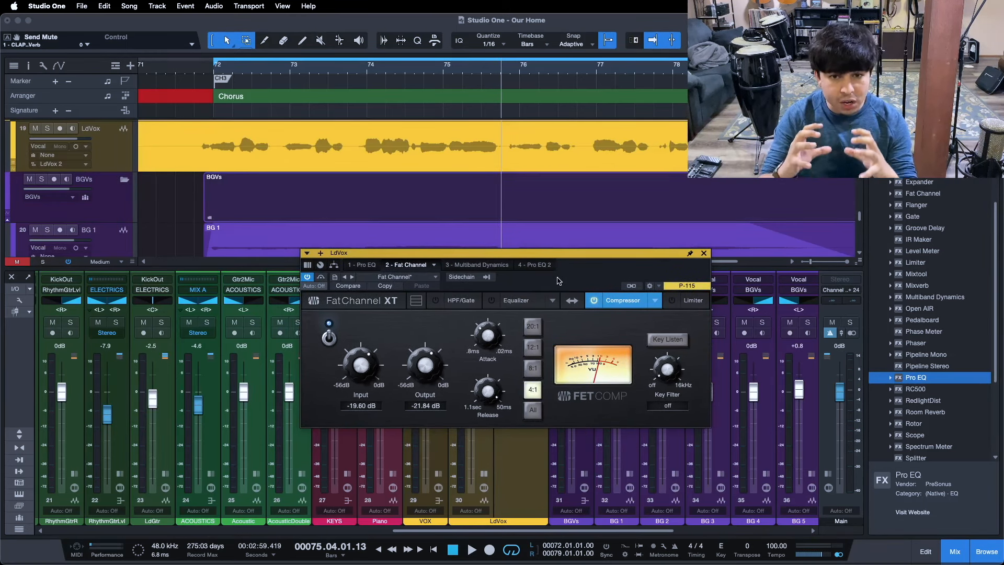
click(502, 266)
drag(604, 275, 605, 229)
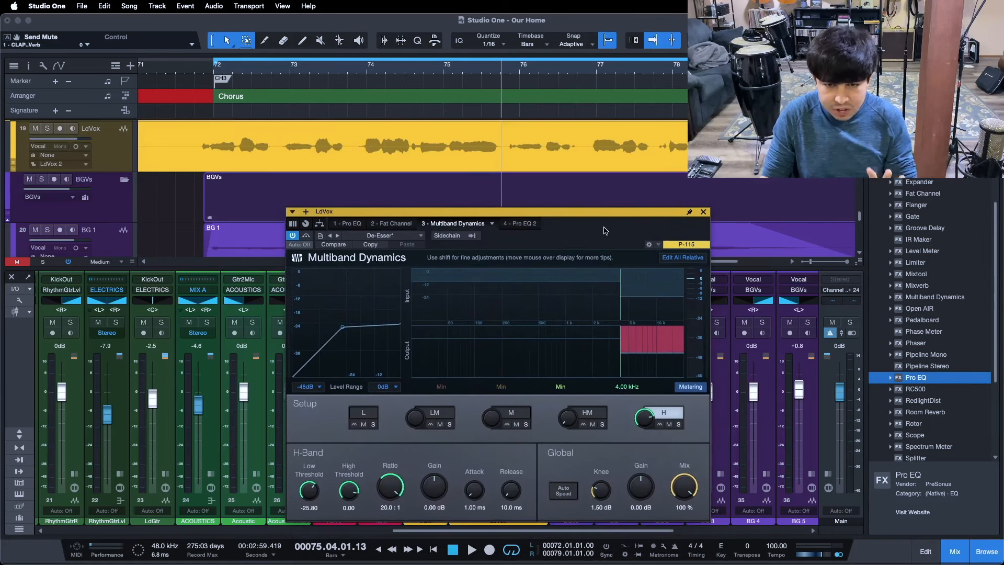
click(518, 225)
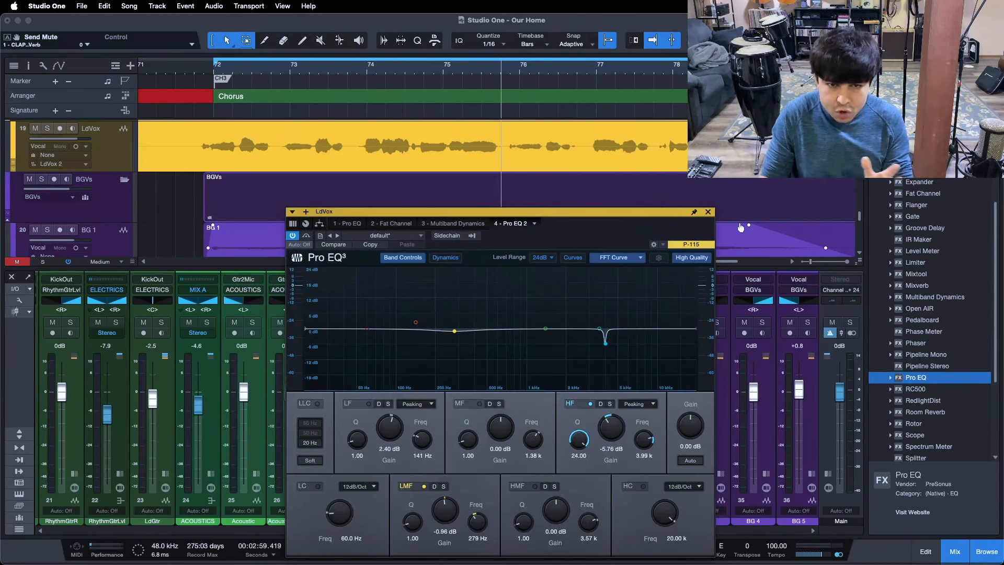
click(708, 212)
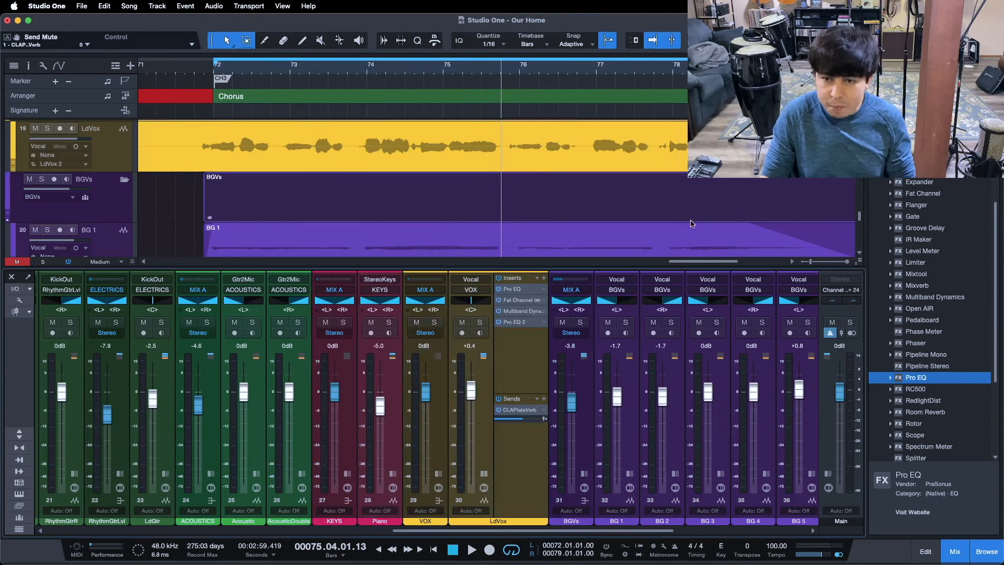
click(518, 410)
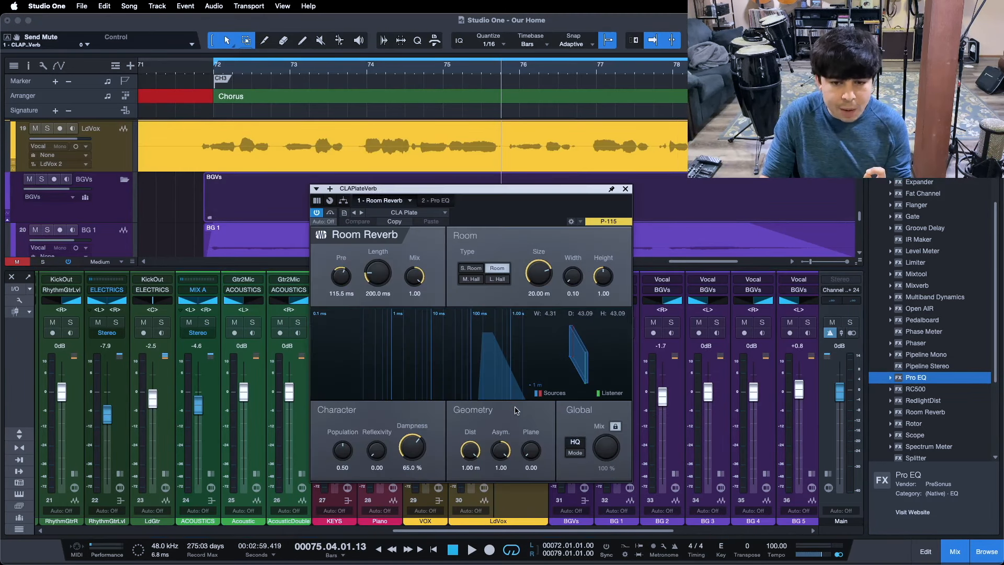